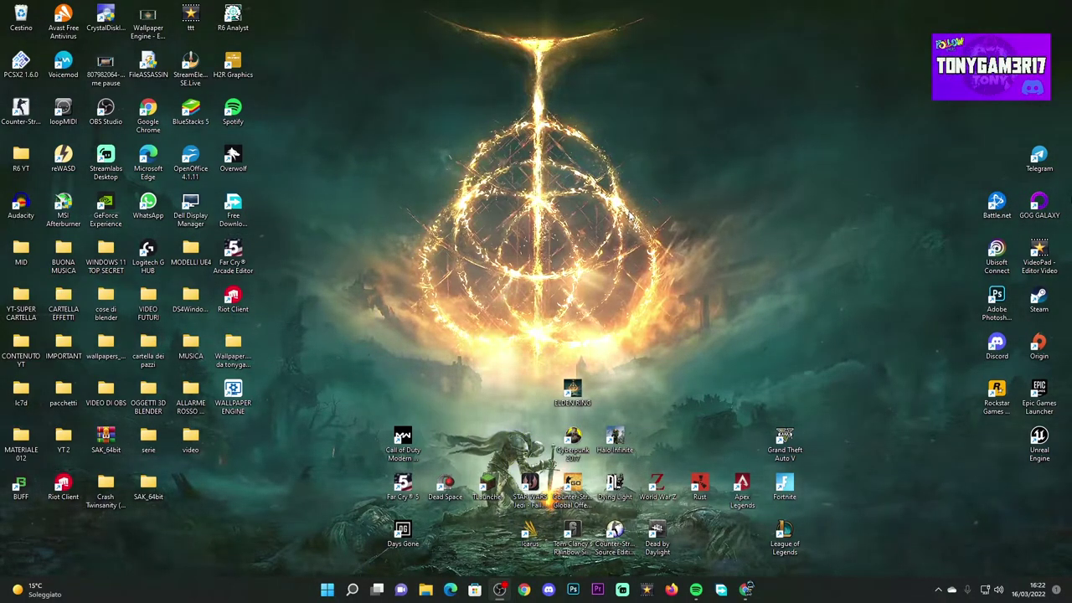
Step: Find and open Nahimic, examine its audio effect settings, and close it
left_click(351, 590)
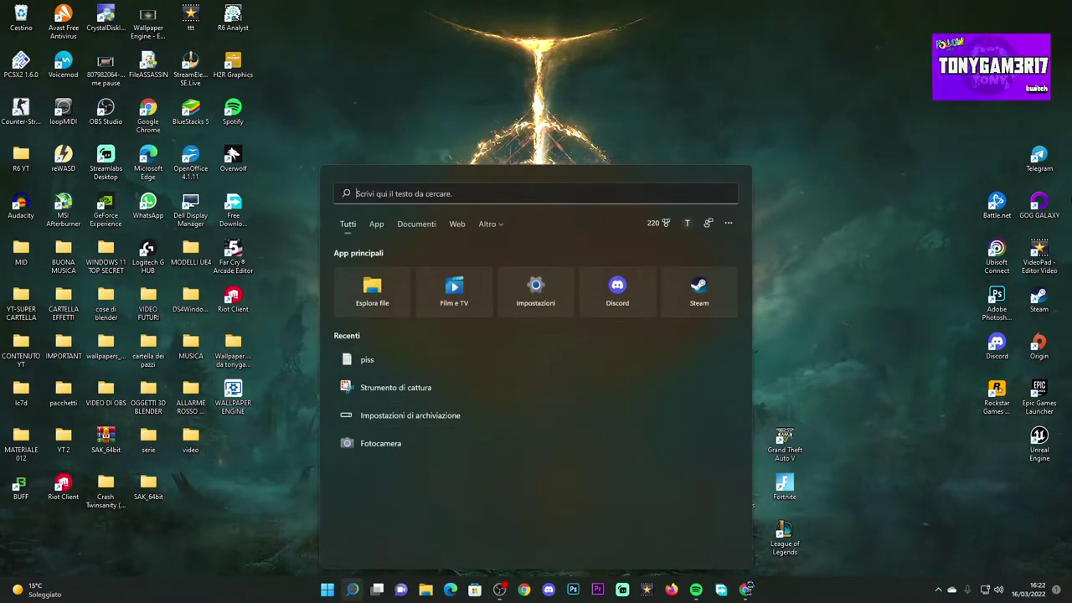
type("nahimic")
left_click(380, 281)
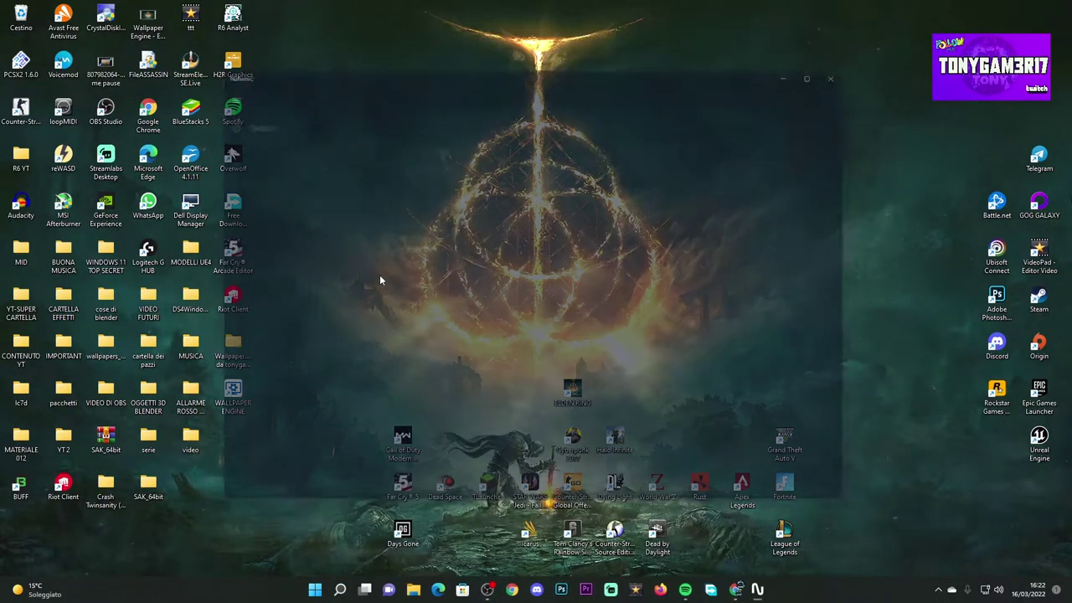
left_click_drag(556, 60, 586, 53)
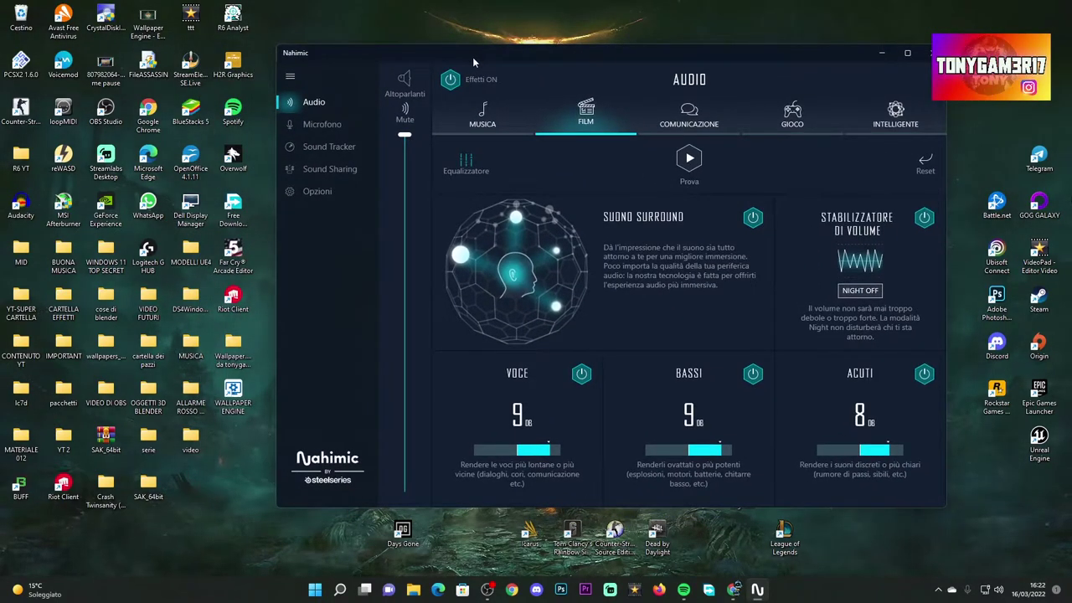
left_click_drag(474, 61, 481, 56)
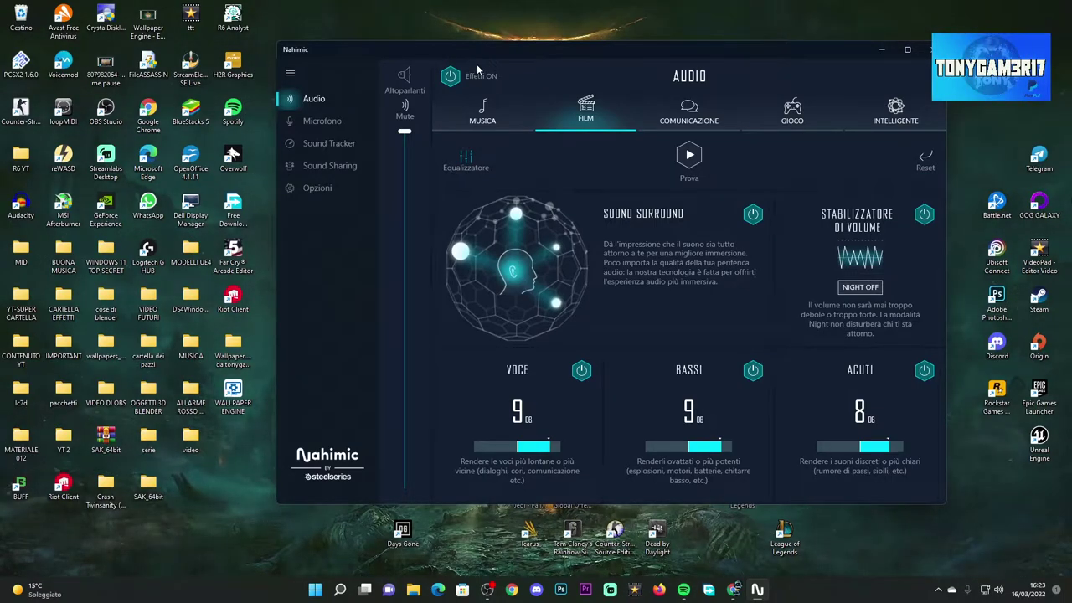
left_click_drag(573, 49, 533, 63)
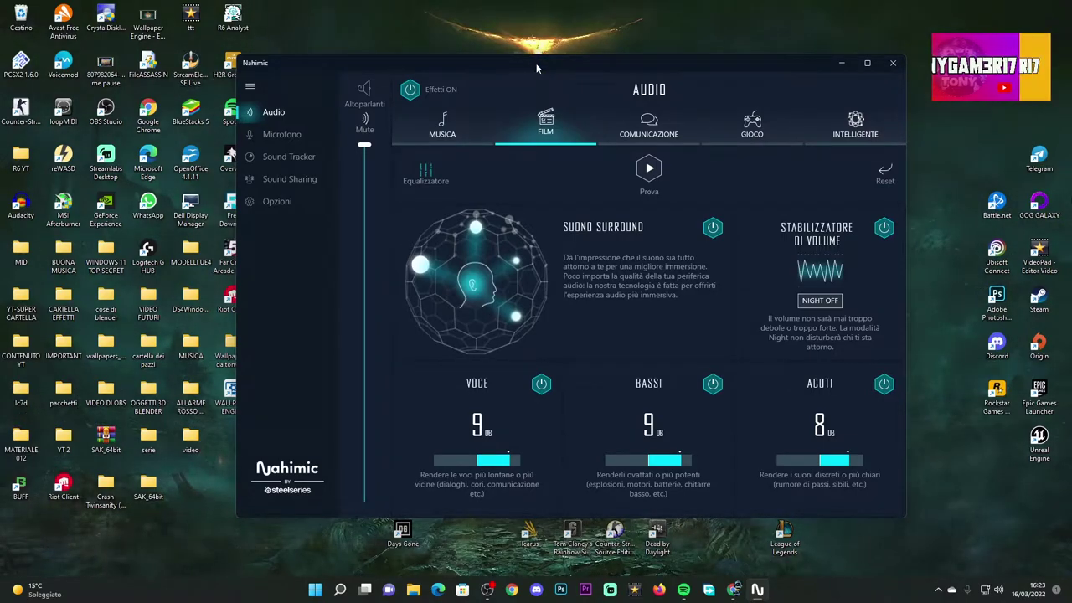
left_click(893, 63)
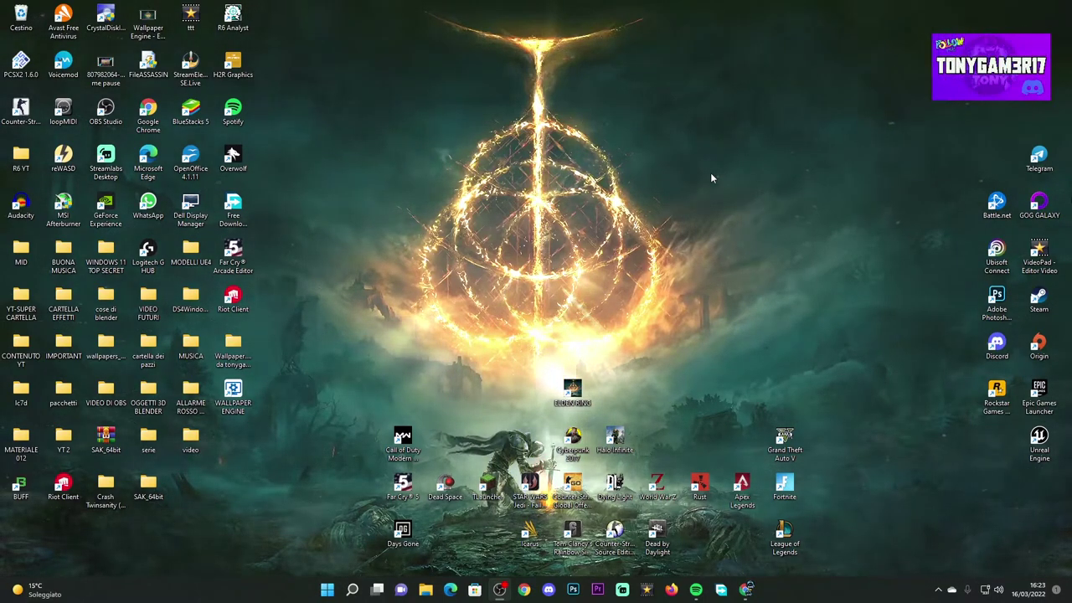
Step: Open the Windows audio settings and bring up the additional sound settings dialog (Altre impostazioni audio)
right_click(998, 589)
left_click(1005, 560)
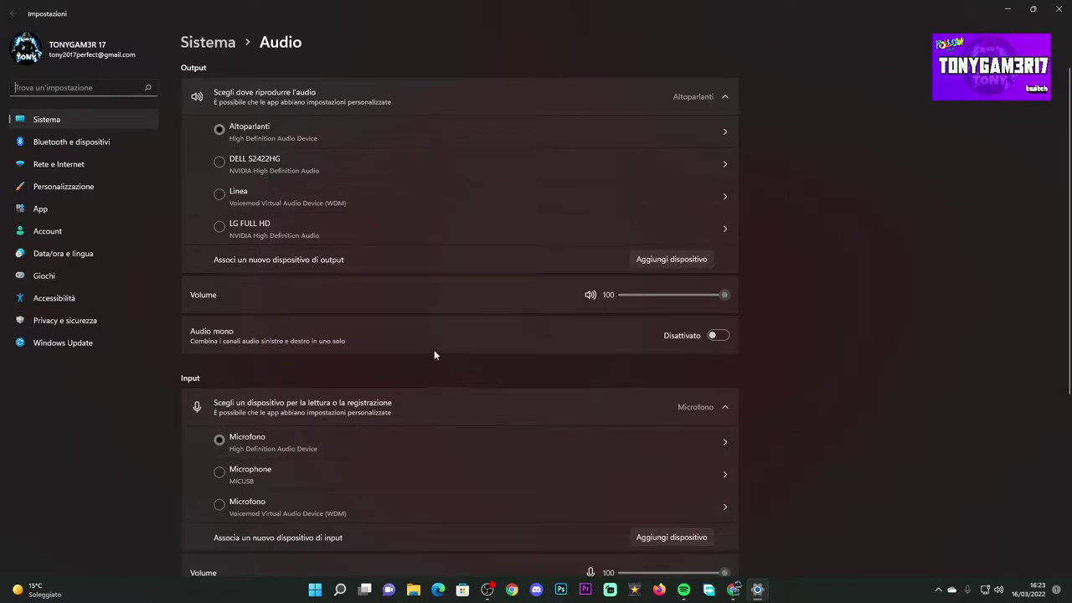
scroll(361, 280, "down", 3)
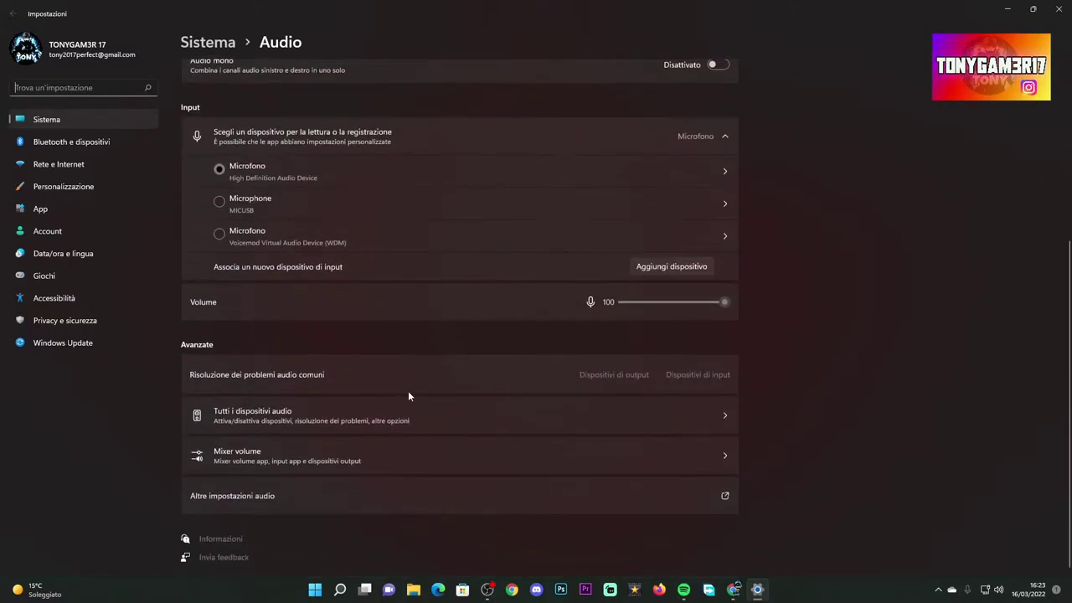
left_click(367, 494)
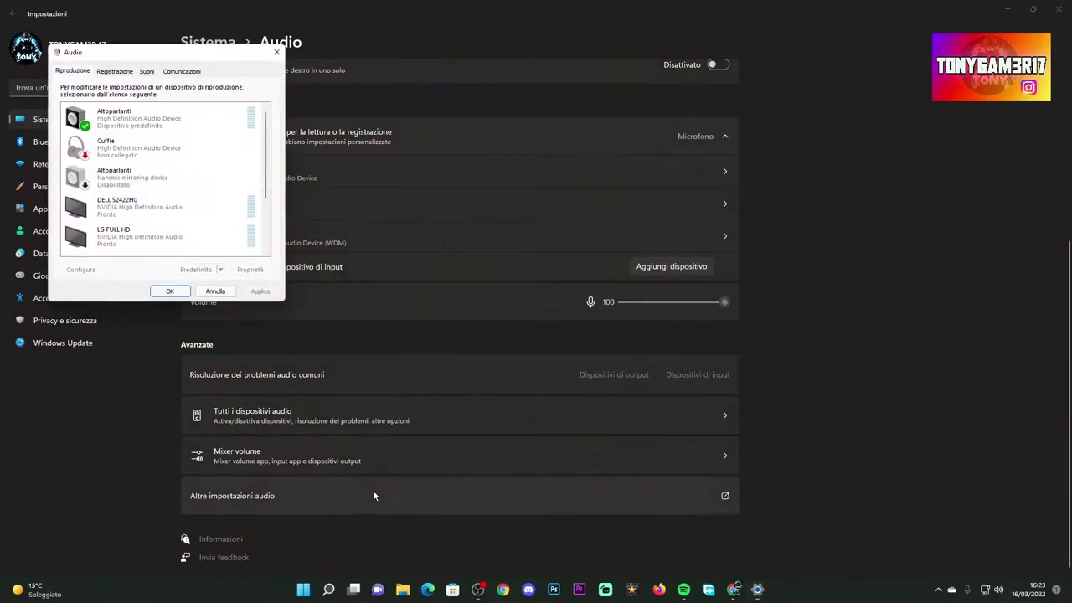
left_click_drag(152, 56, 818, 99)
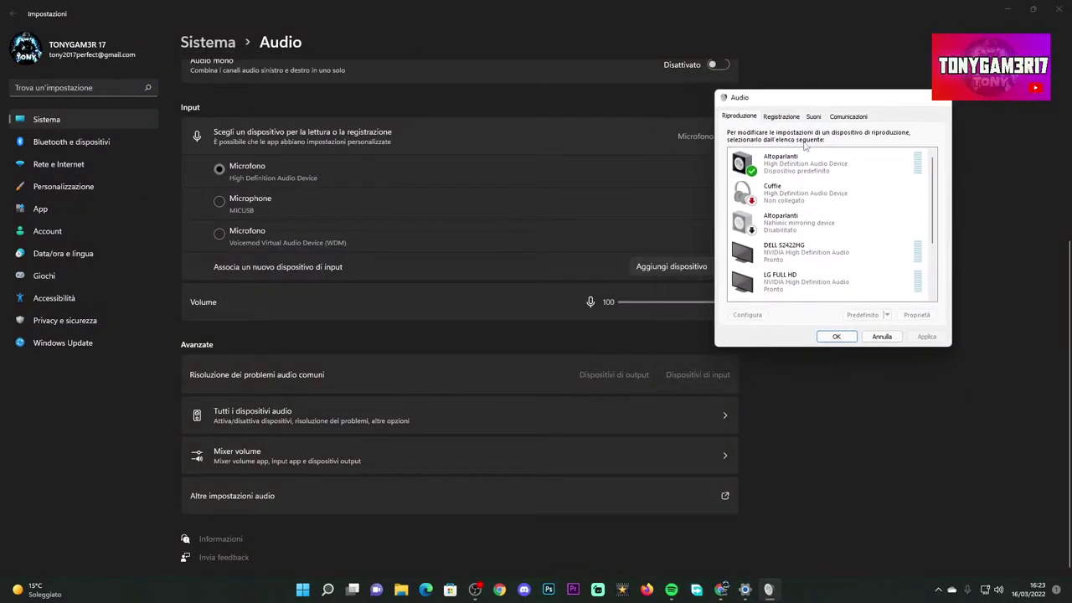
Step: Show the advanced properties (Avanzate) of the default Altoparlanti playback device
left_click(802, 163)
right_click(804, 164)
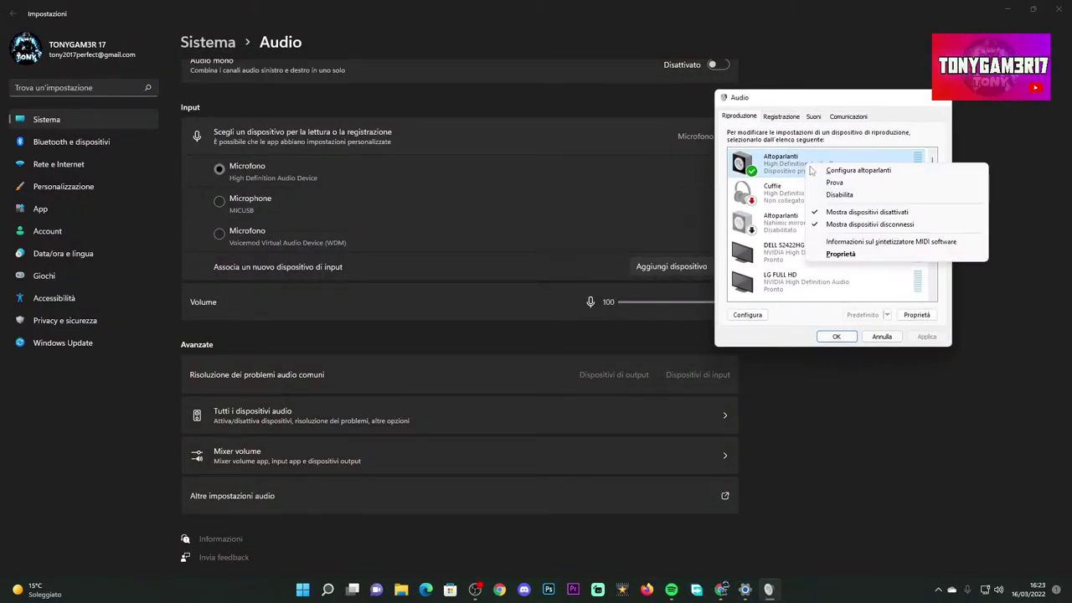
left_click(850, 255)
left_click_drag(854, 140, 380, 72)
left_click(406, 88)
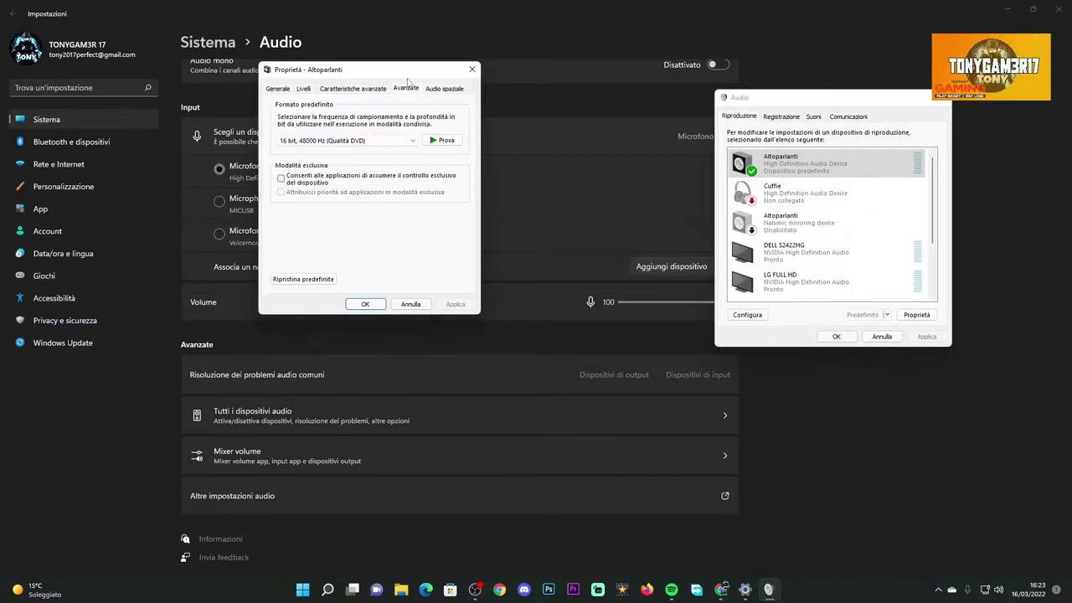
Step: Set the speakers' default format to 16 bit, 48000 Hz (Qualità DVD), test it, and close the audio settings
left_click(366, 142)
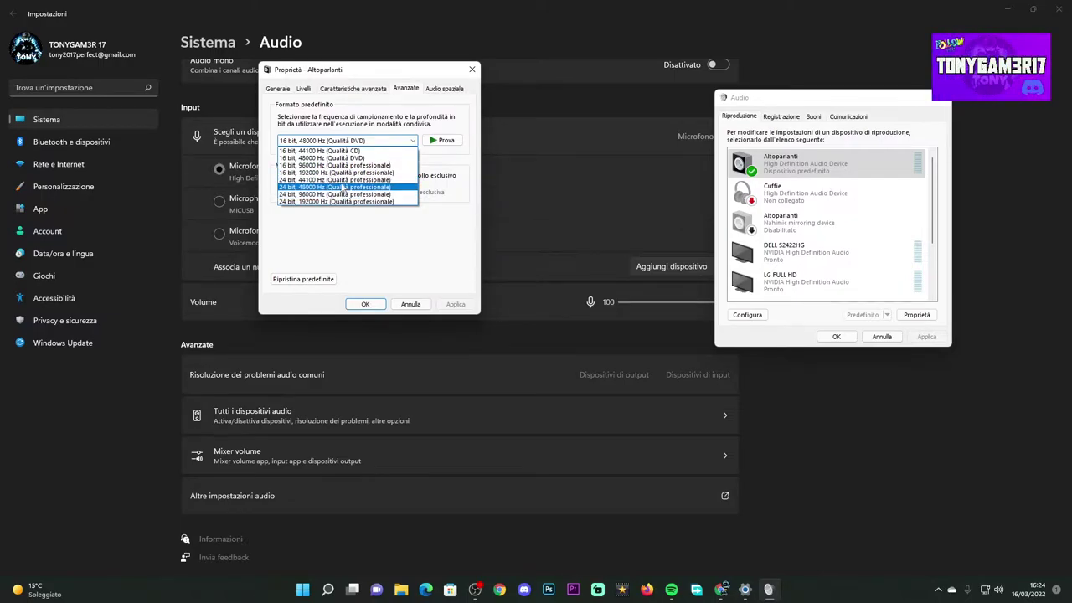
left_click(333, 160)
left_click(432, 140)
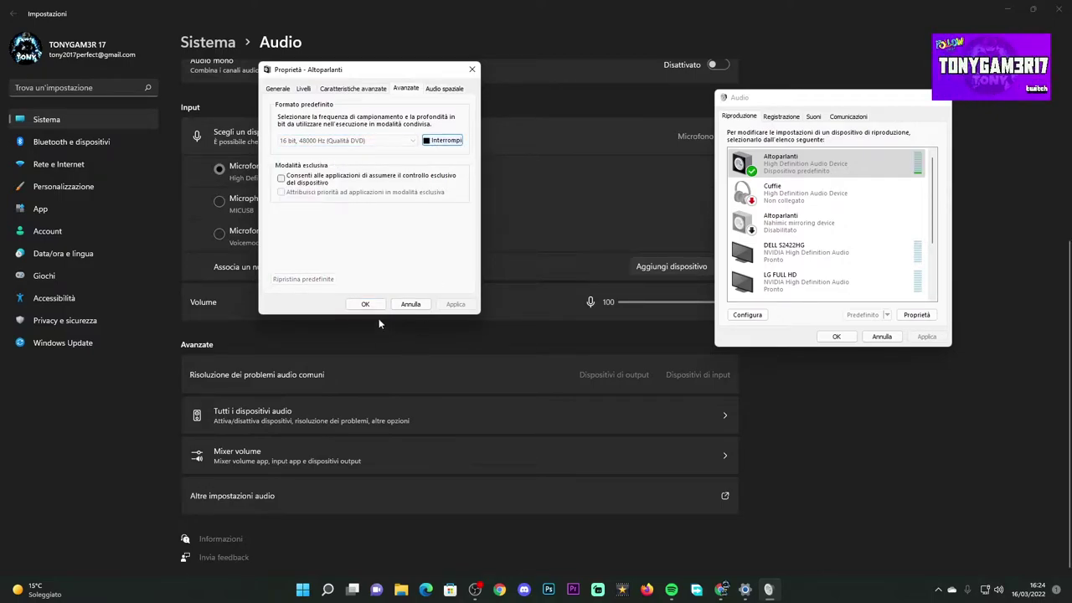
left_click(366, 304)
left_click_drag(840, 97, 348, 73)
left_click(453, 72)
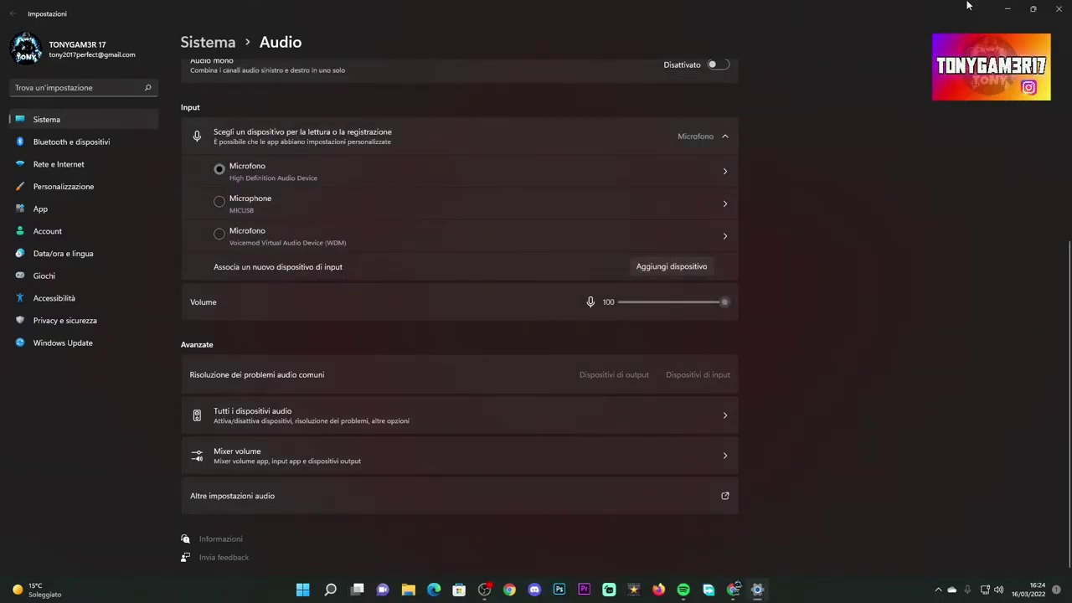
left_click(1058, 8)
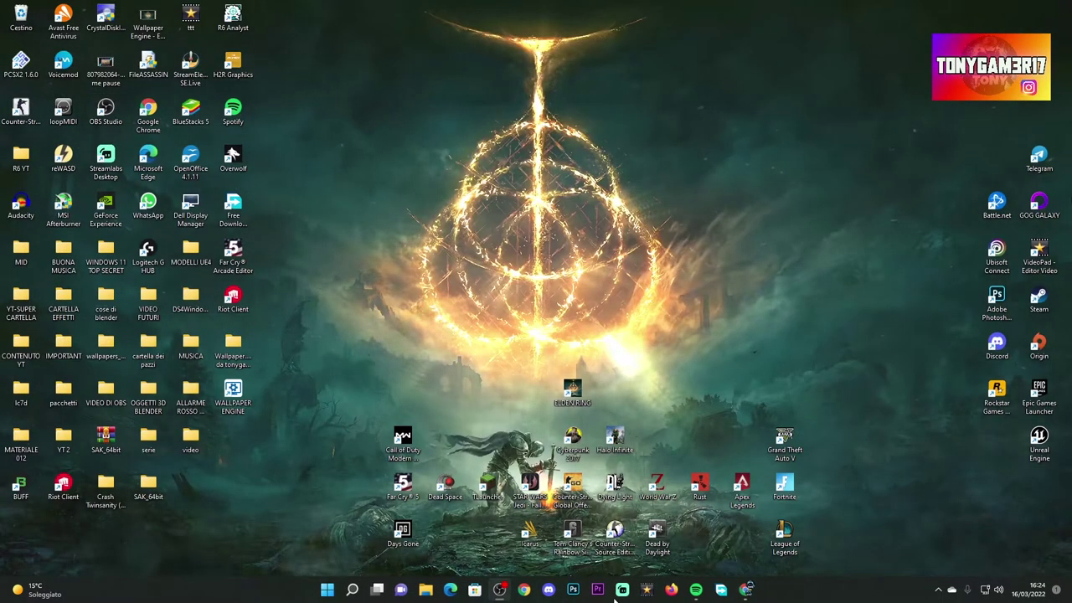
Step: Find and open Gestione dispositivi and expand the Input e output audio category
left_click(351, 589)
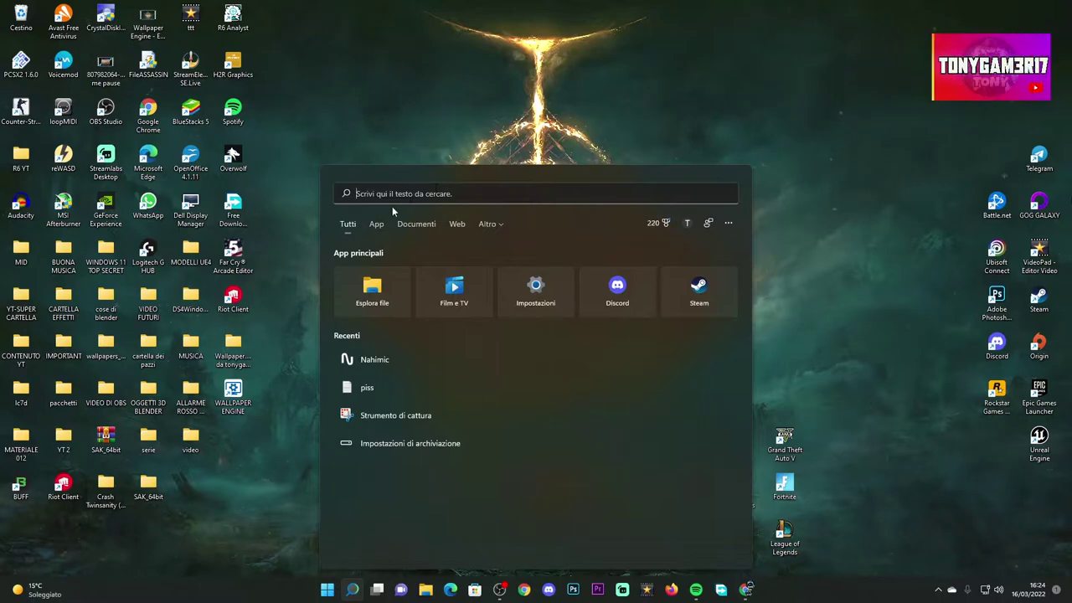
type("gest")
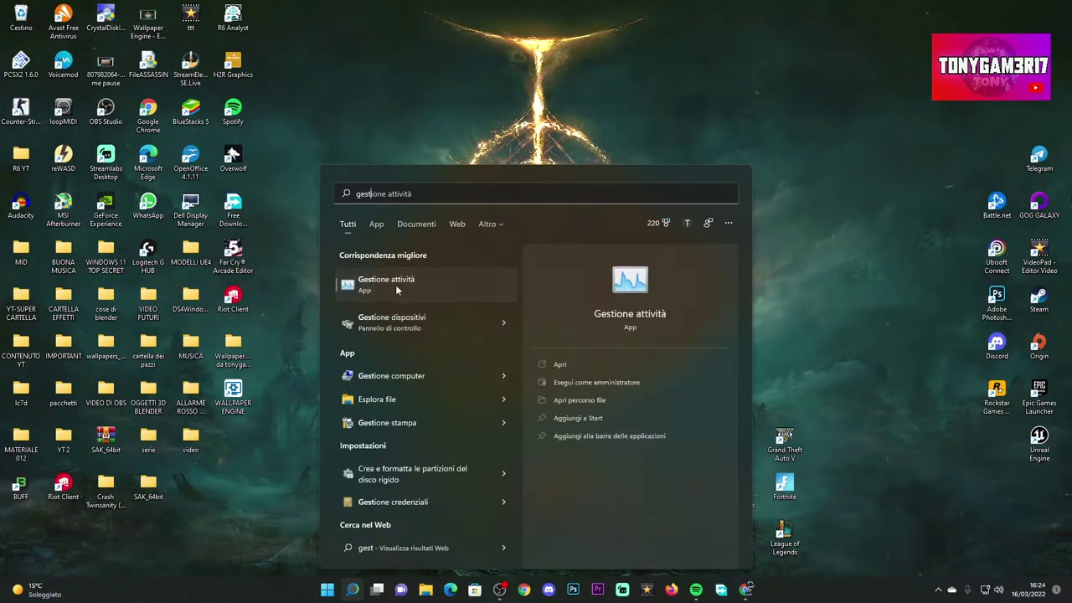
left_click(387, 321)
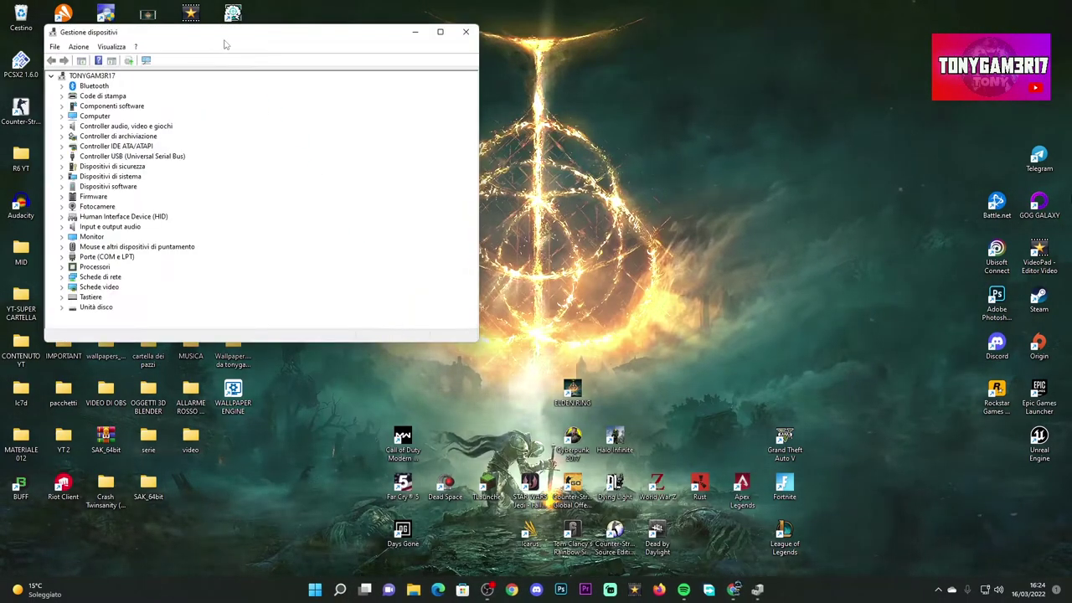
left_click_drag(226, 33, 542, 61)
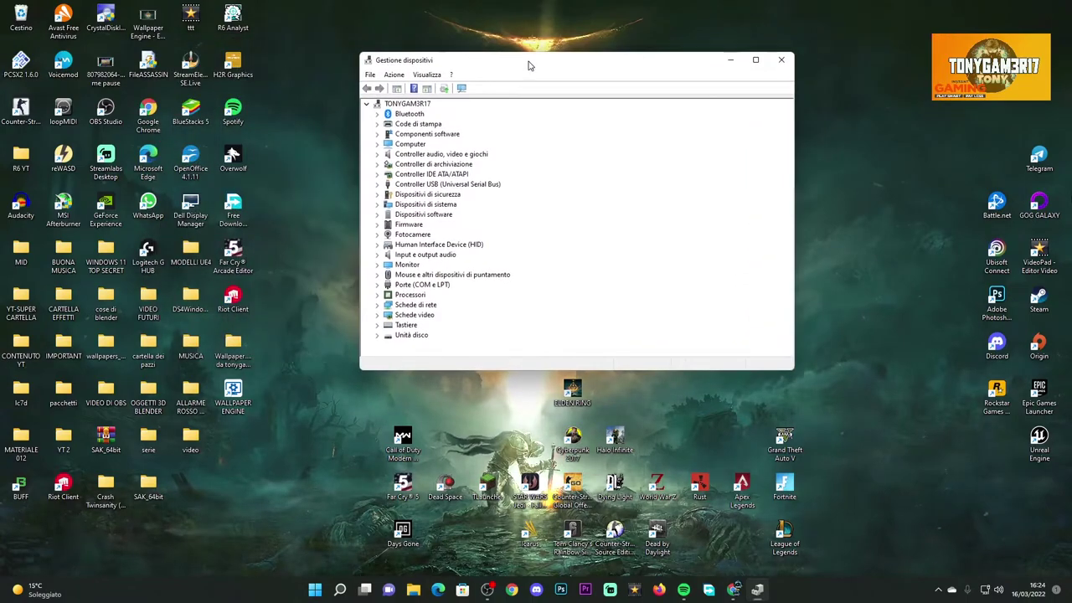
left_click(378, 255)
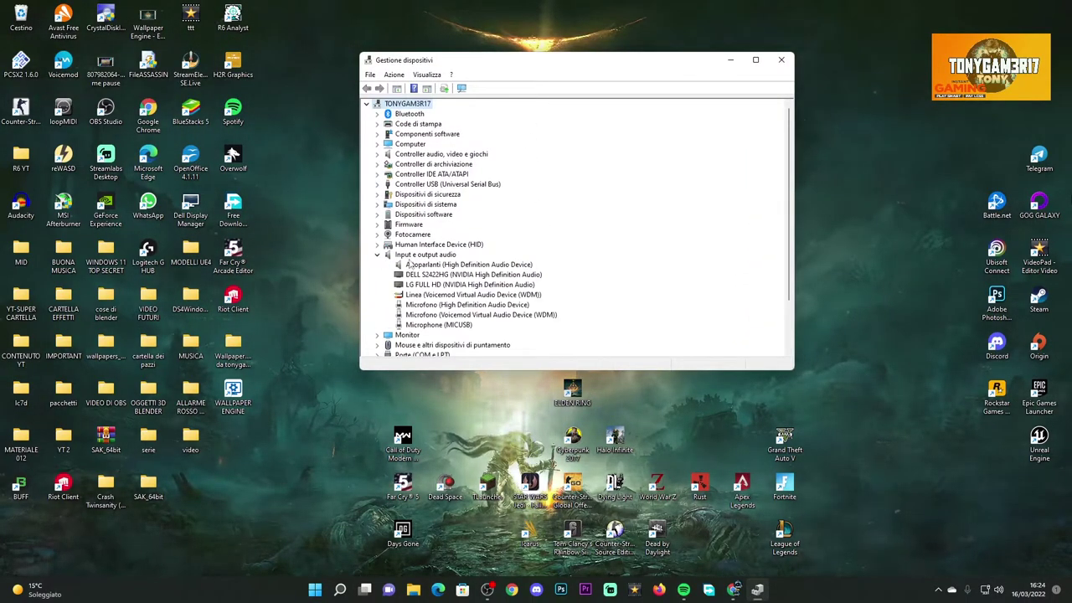
Step: Open the driver properties of Altoparlanti (High Definition Audio Device) and check its driver file details
right_click(437, 265)
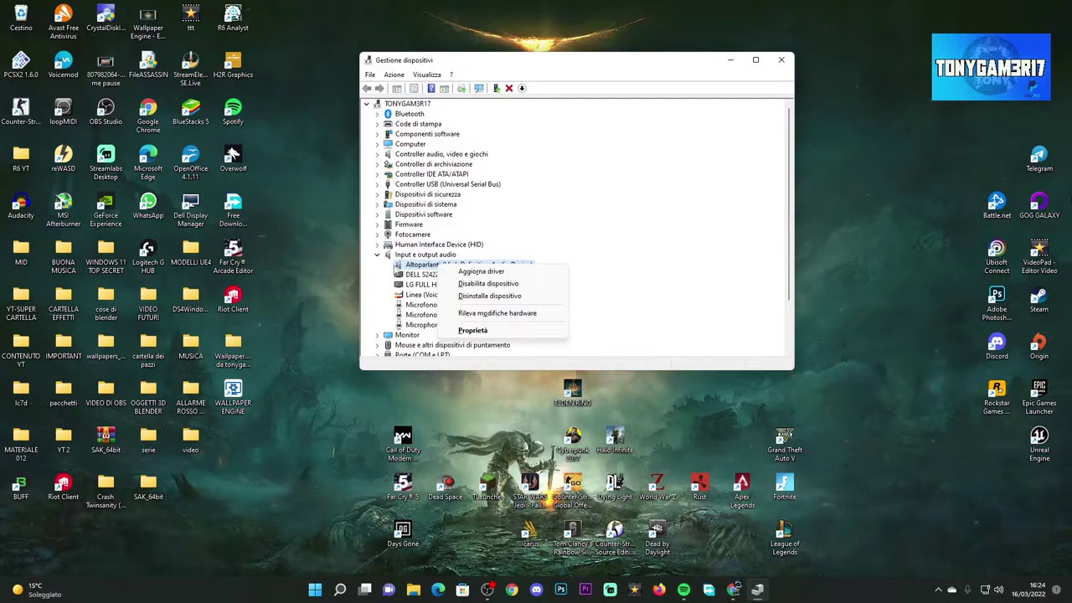
left_click(473, 329)
left_click(543, 115)
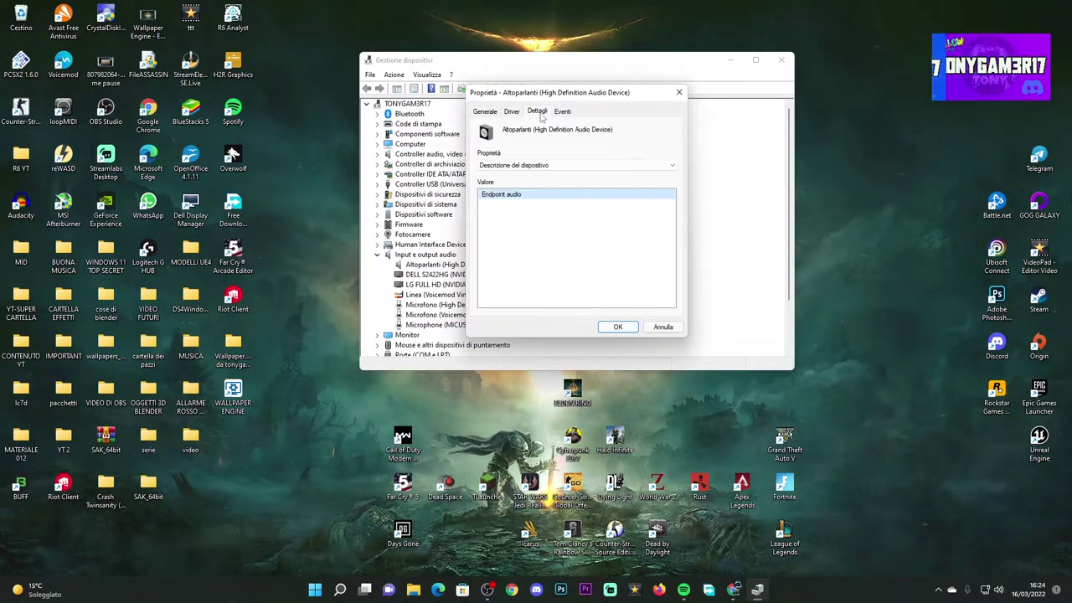
left_click(475, 117)
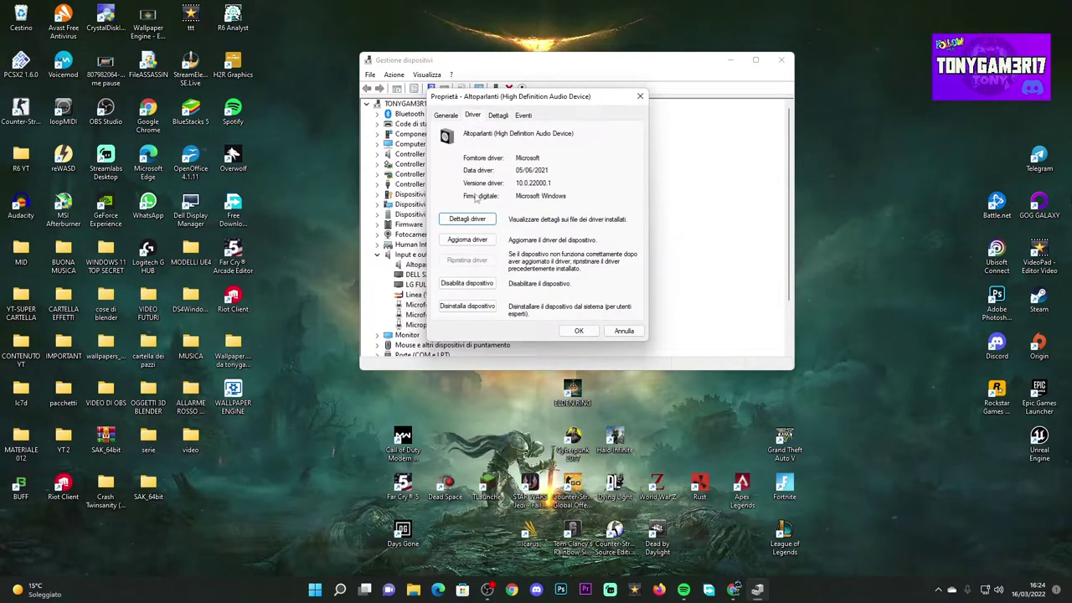
left_click_drag(543, 91, 260, 87)
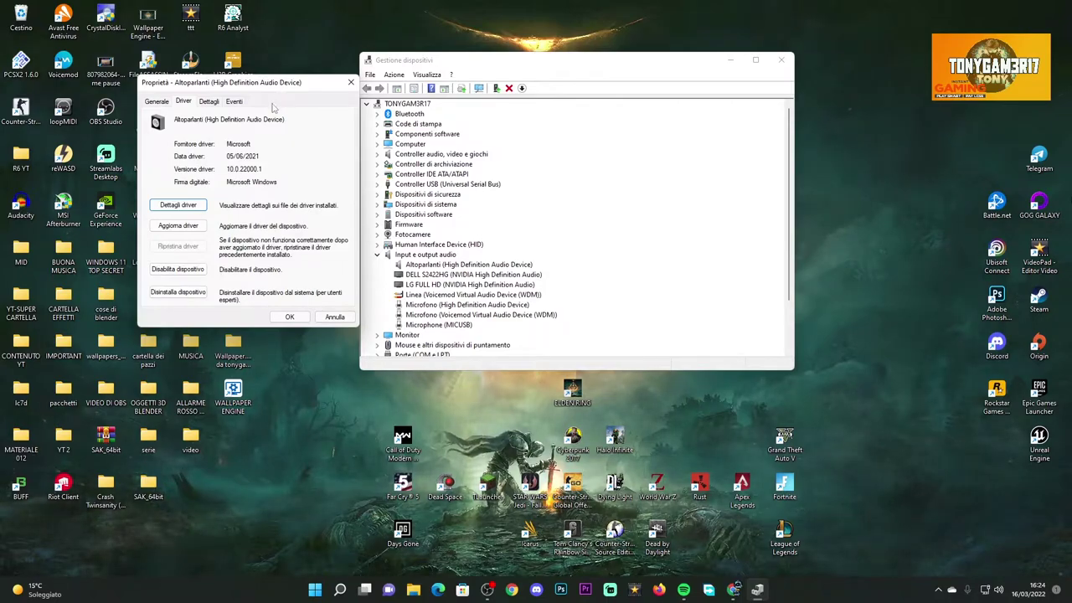
left_click(175, 206)
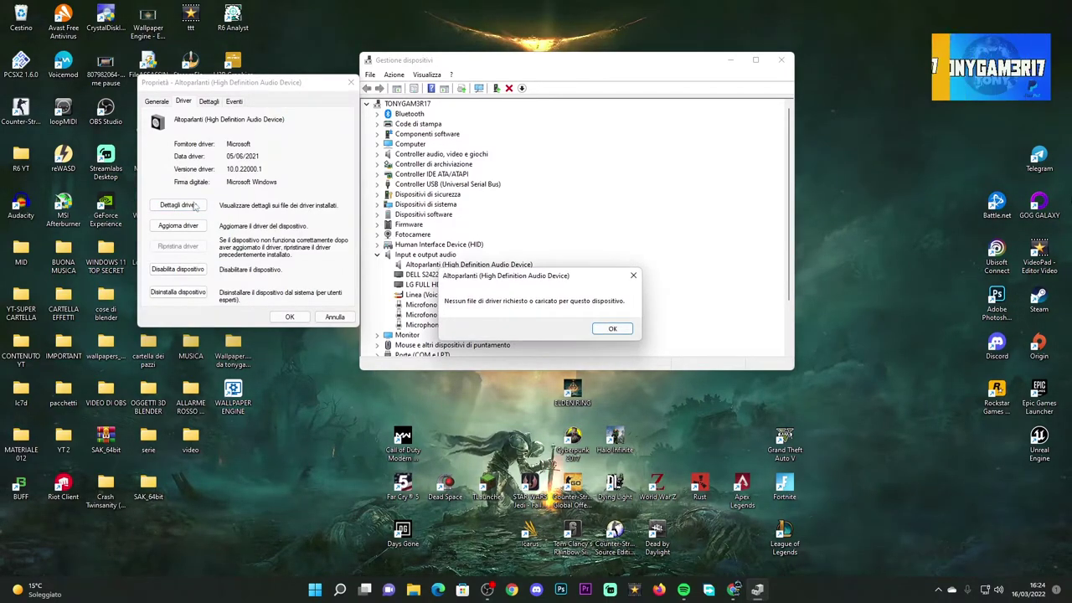
left_click(614, 329)
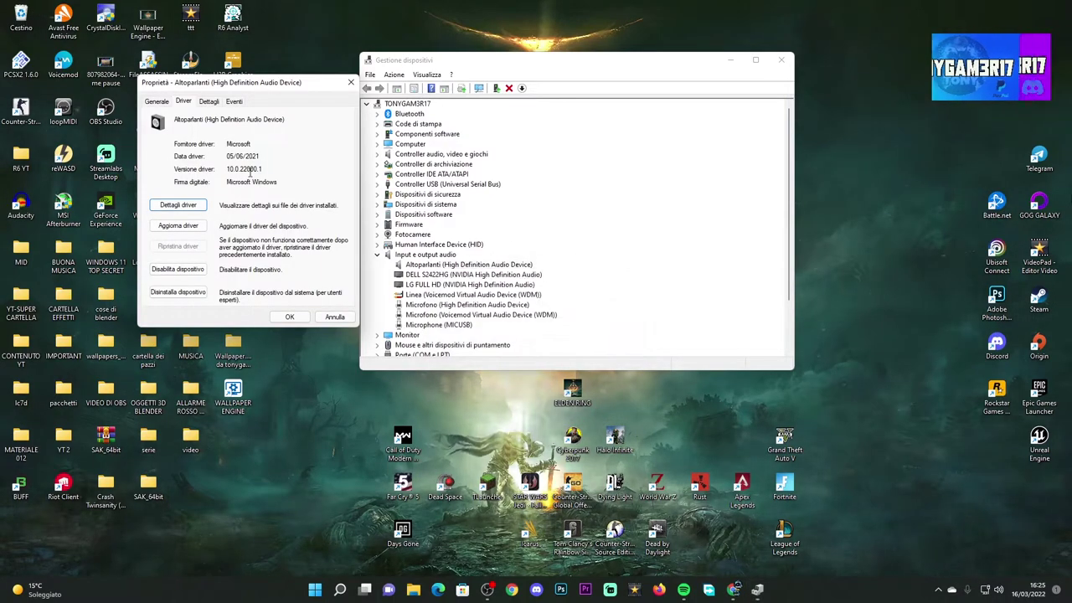
Step: Search automatically for an updated Altoparlanti driver, continue the search in Windows Update, and close Gestione dispositivi
left_click(176, 226)
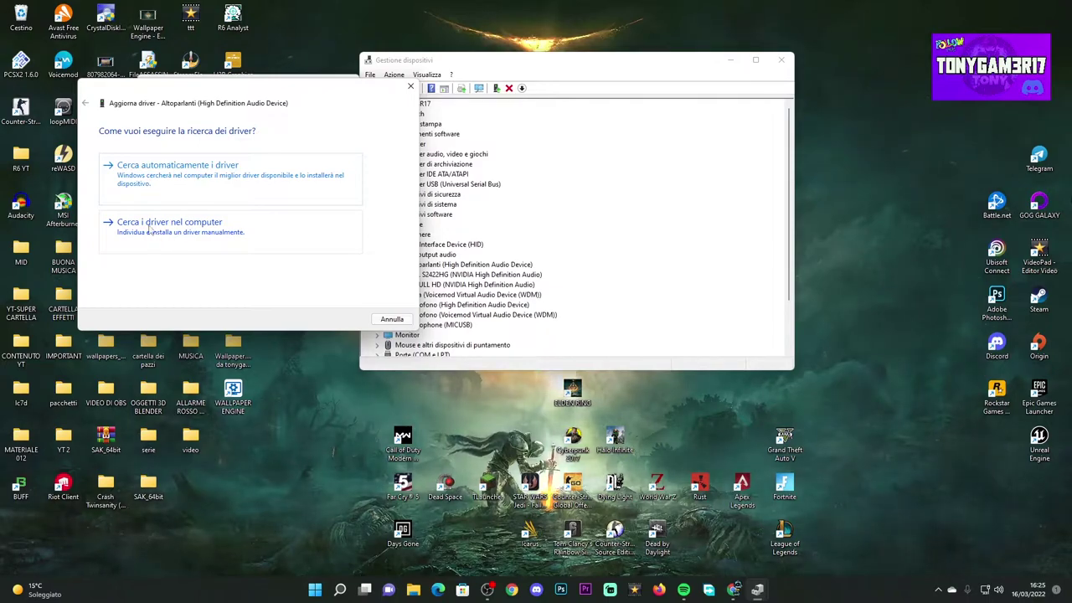
left_click(246, 178)
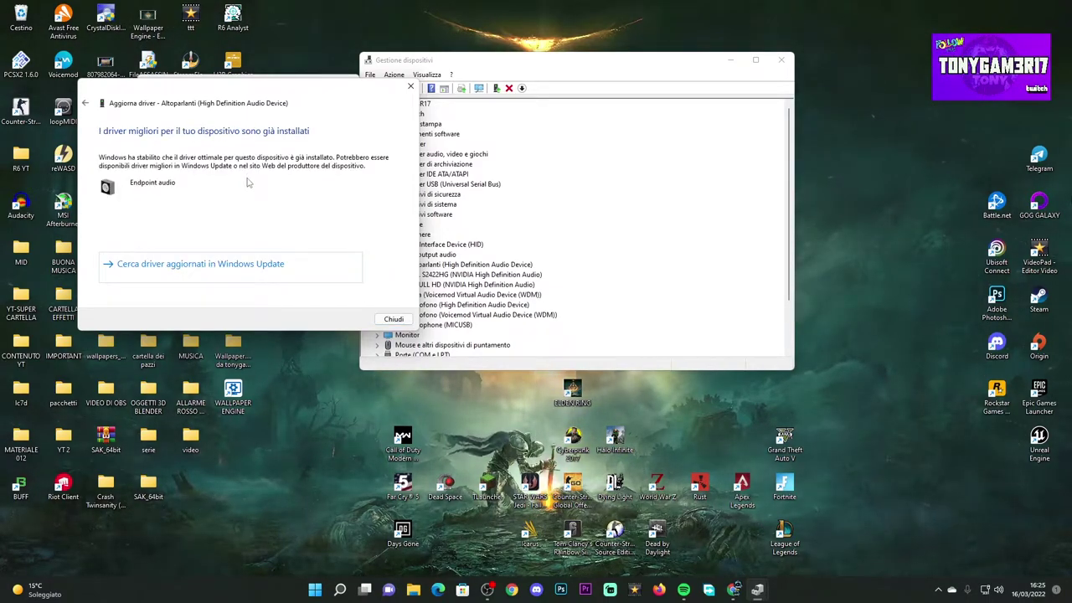
left_click_drag(251, 103, 453, 105)
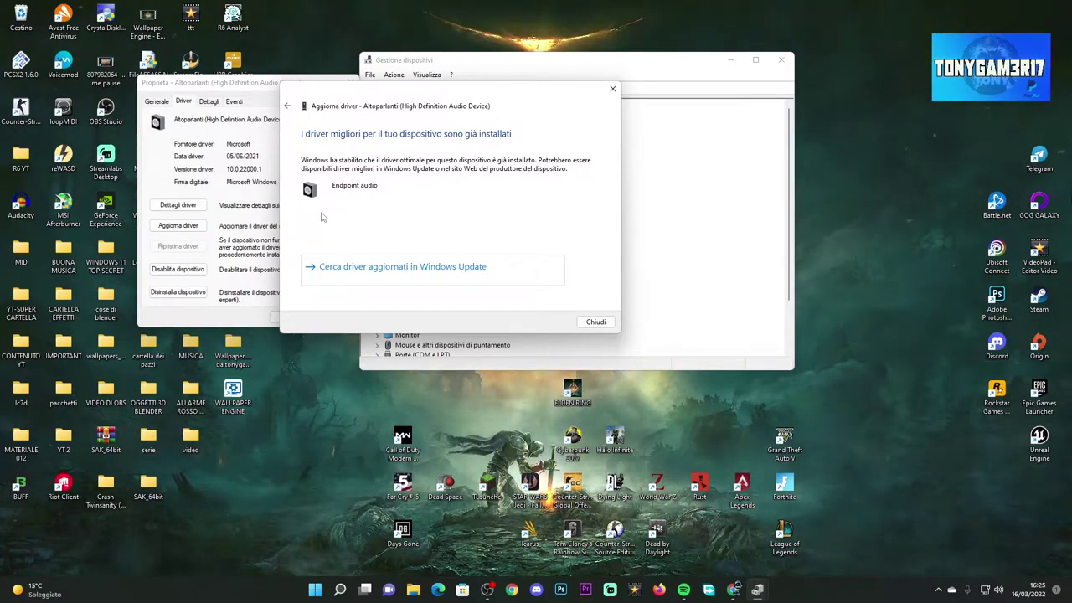
left_click(382, 276)
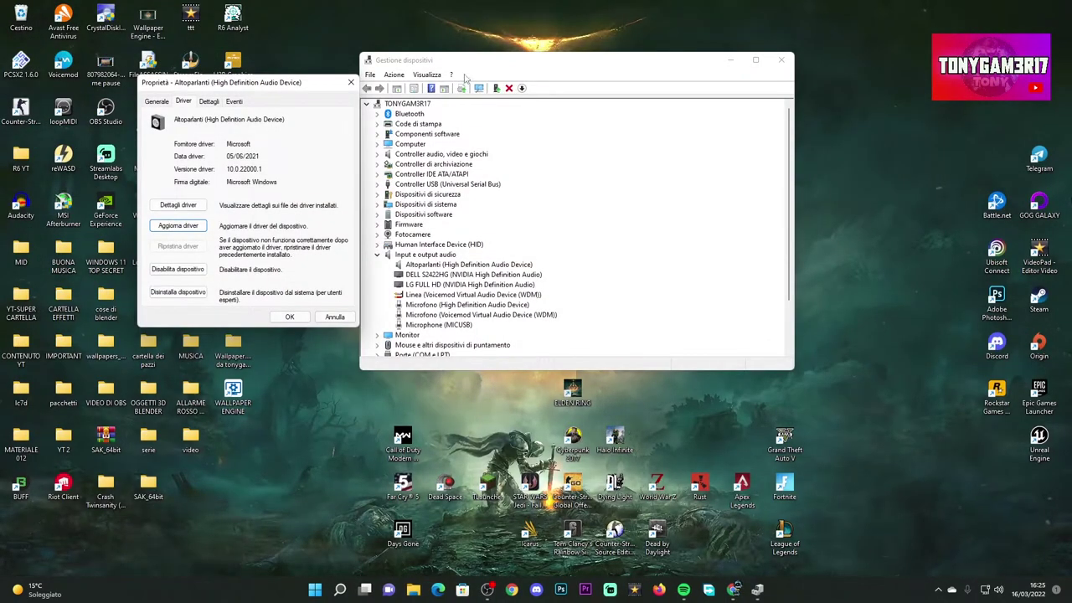
left_click_drag(465, 62, 551, 64)
left_click_drag(277, 82, 375, 68)
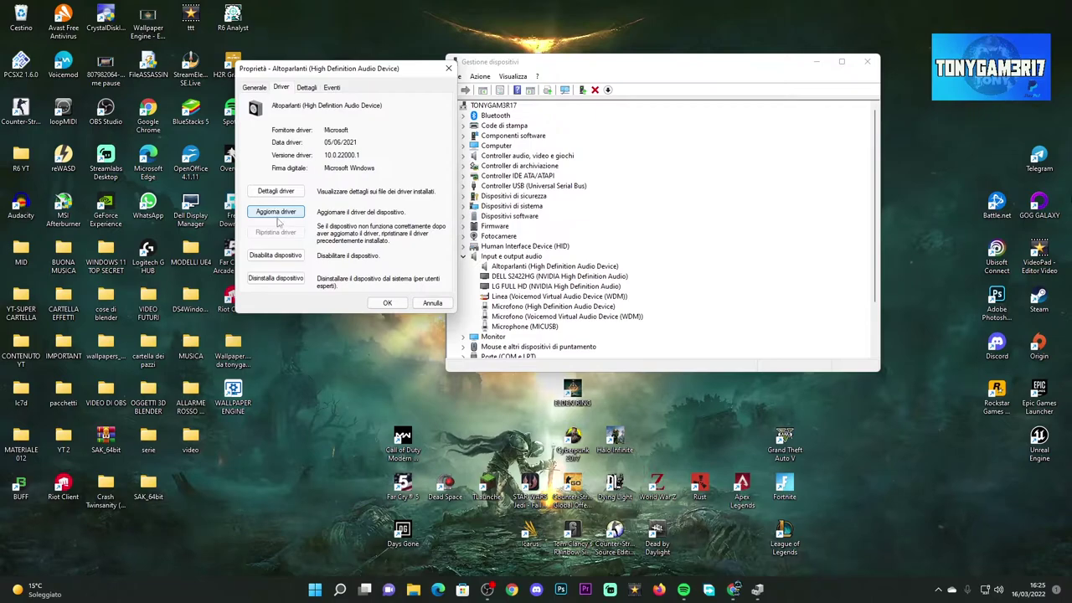
left_click(387, 304)
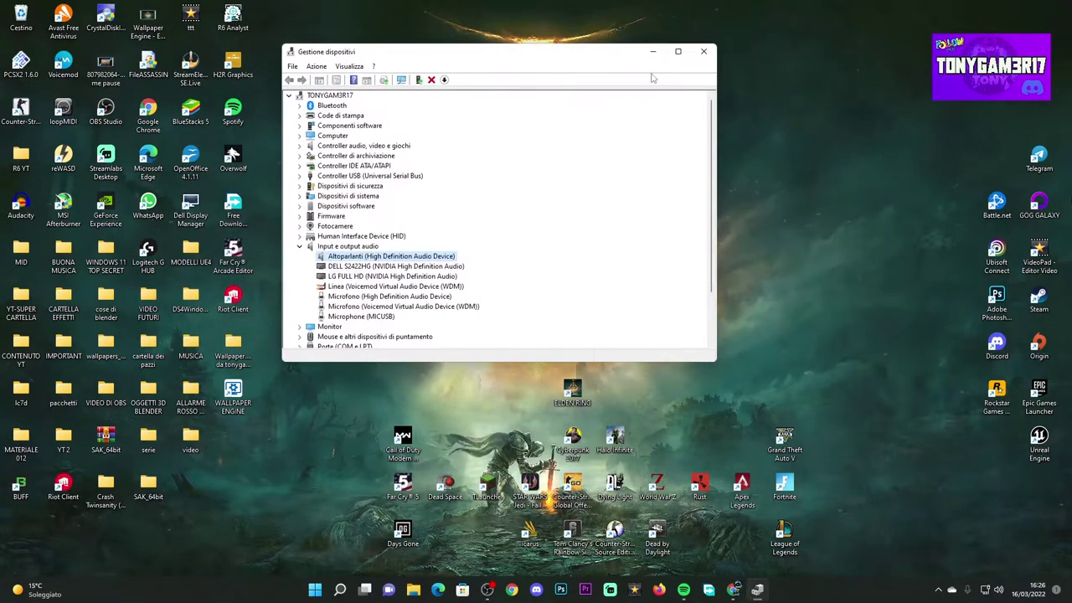
left_click(705, 51)
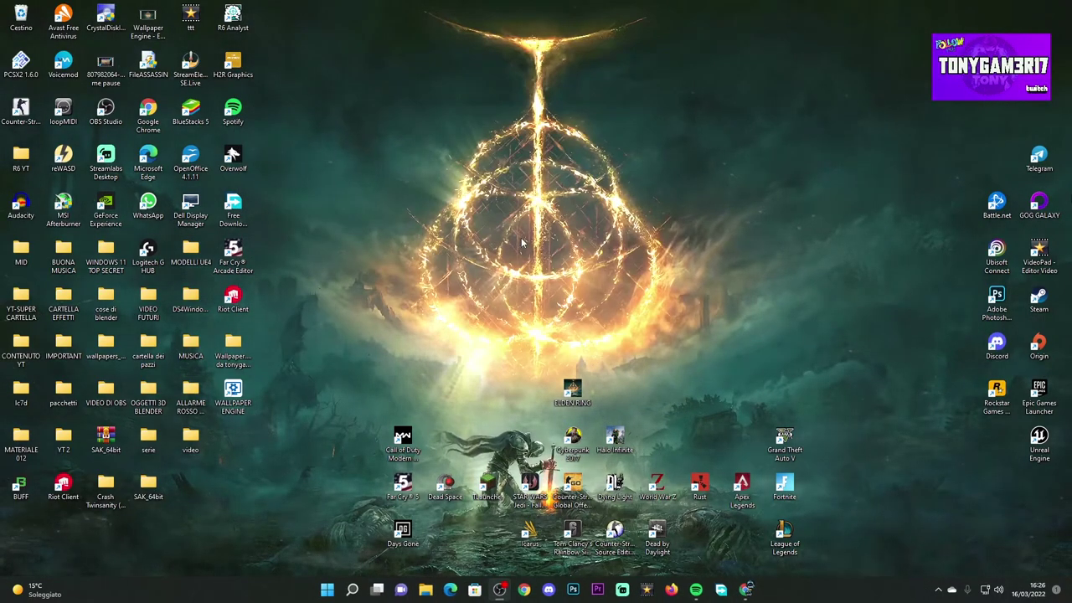
Step: Open the system audio settings, search the settings for "risol", and open Risoluzione di altri problemi
left_click(352, 589)
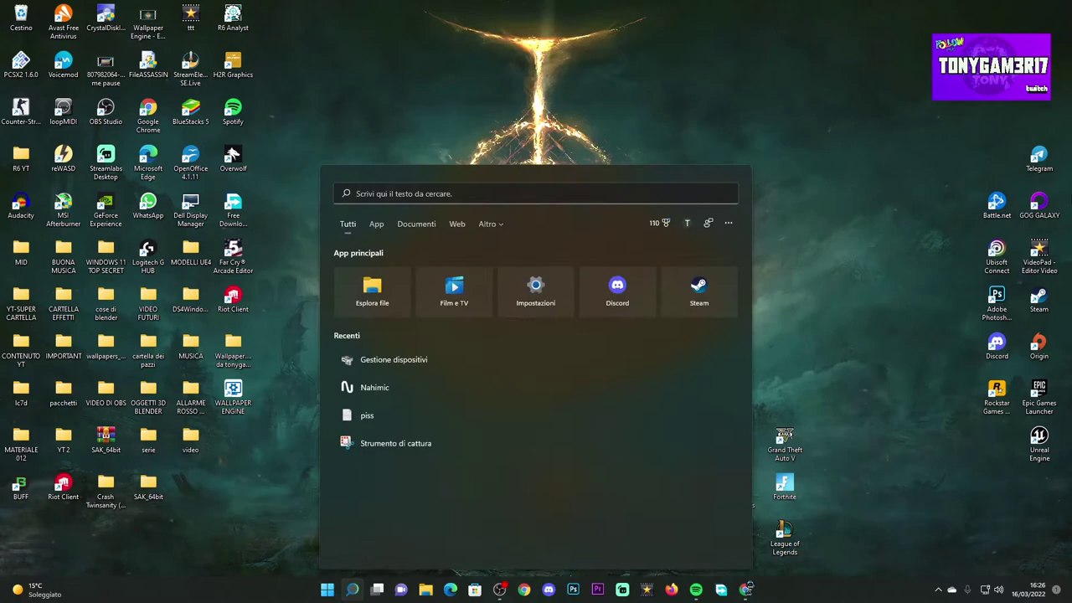
right_click(998, 590)
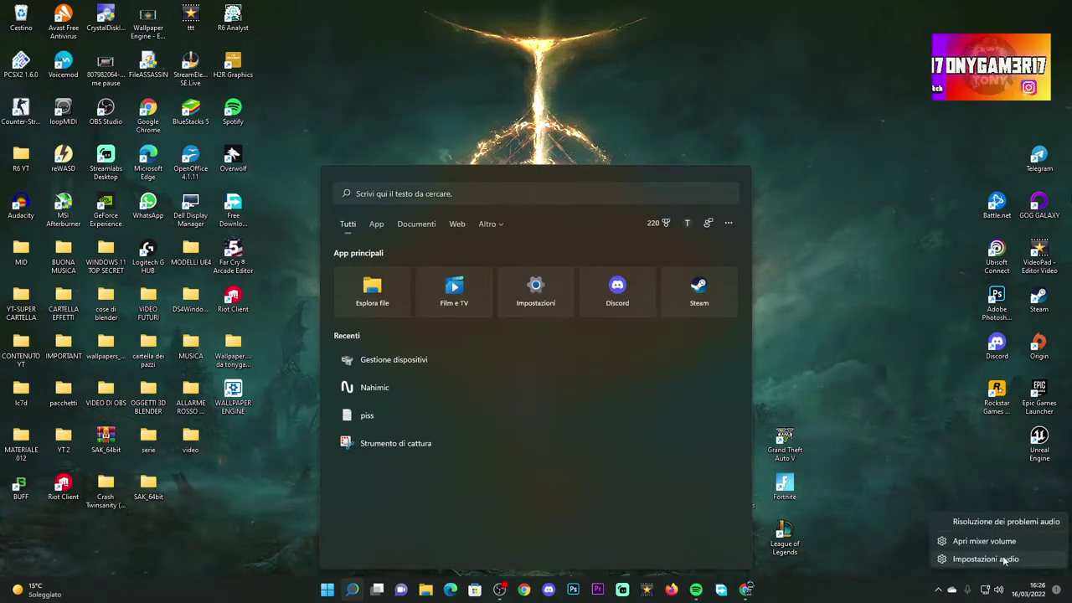
left_click(1008, 555)
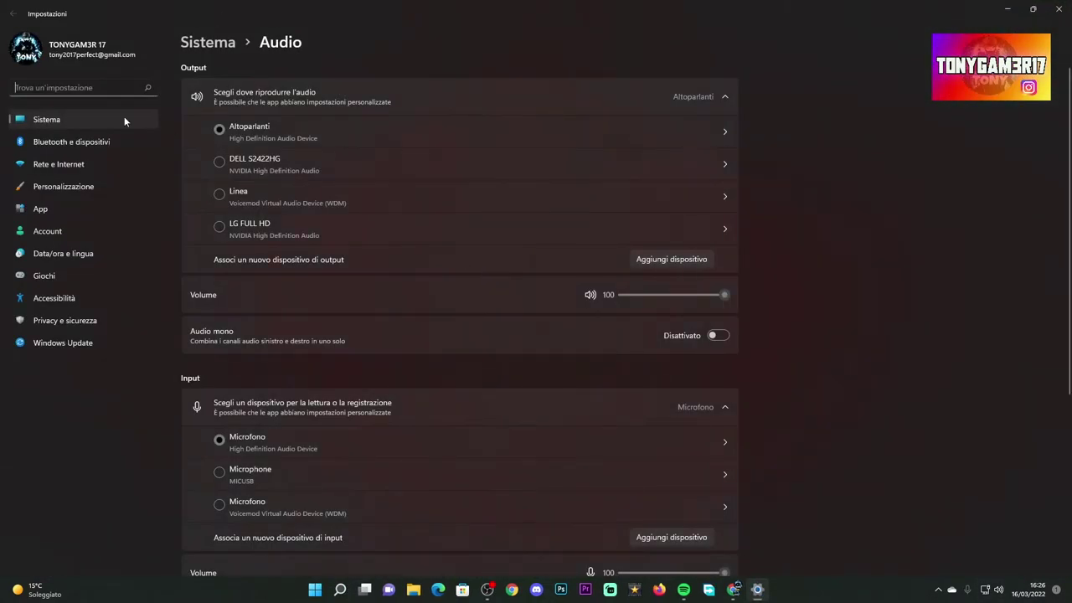
left_click(48, 87)
type("risol")
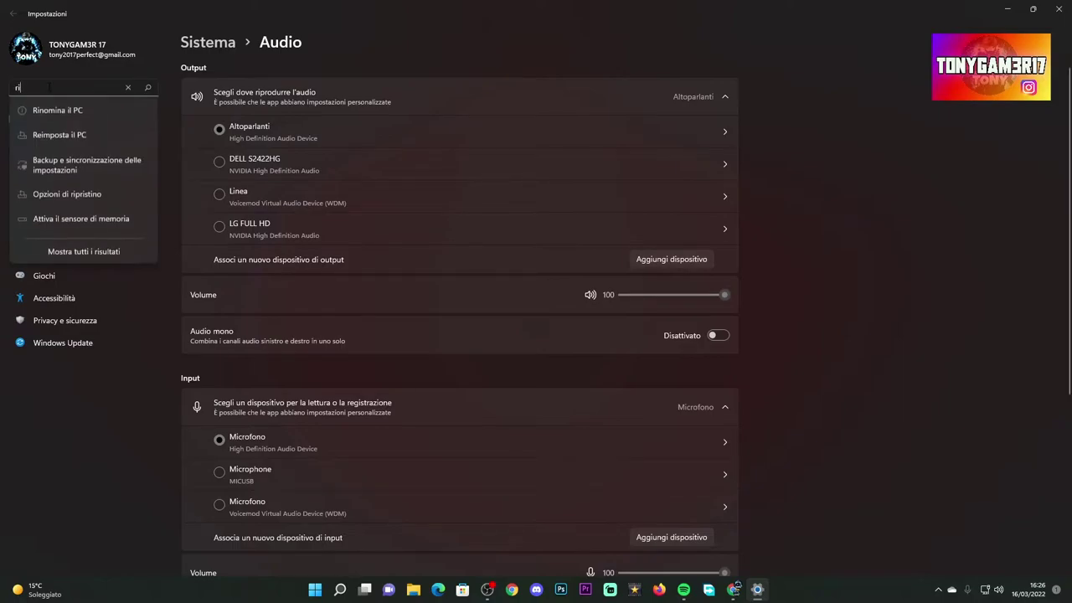
key("Down")
key("Down")
key("Down")
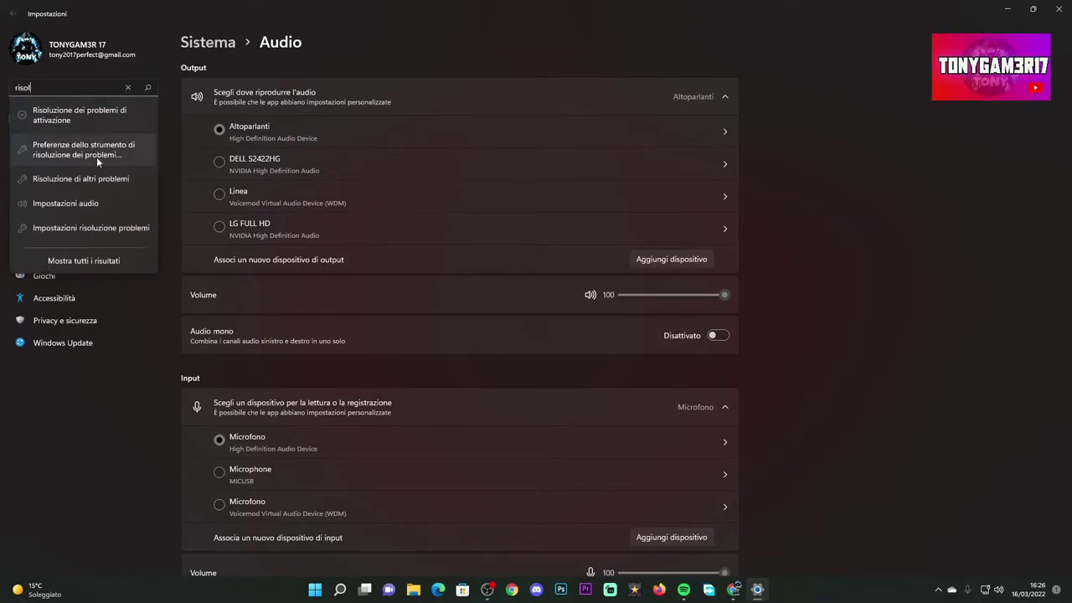
key("Return")
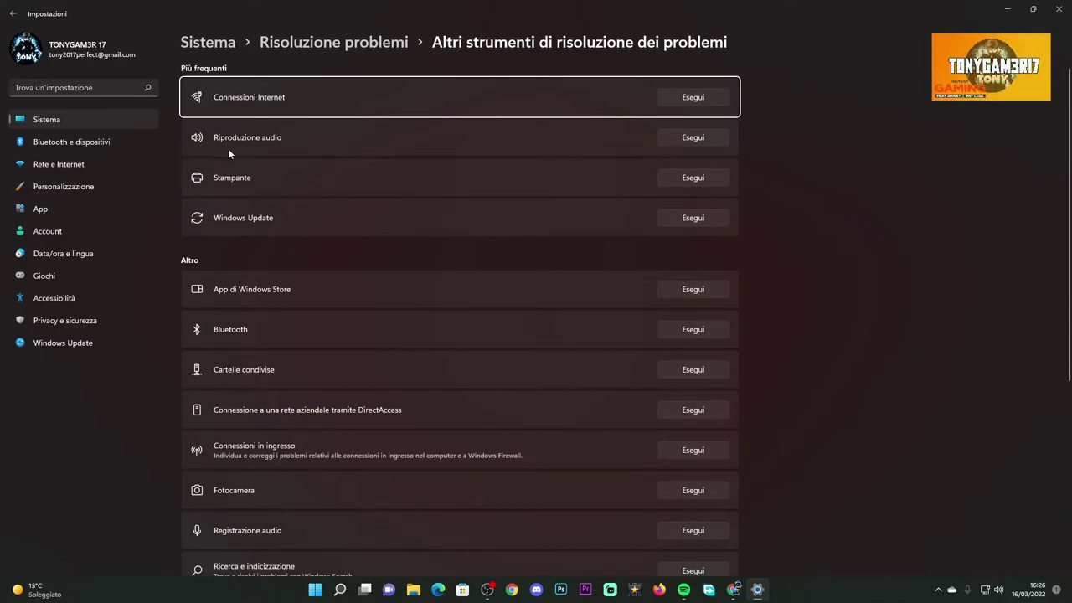
Step: Run the Riproduzione audio troubleshooter for Altoparlanti - High Definition Audio Device and open its audio enhancements beside the troubleshooter
left_click(679, 136)
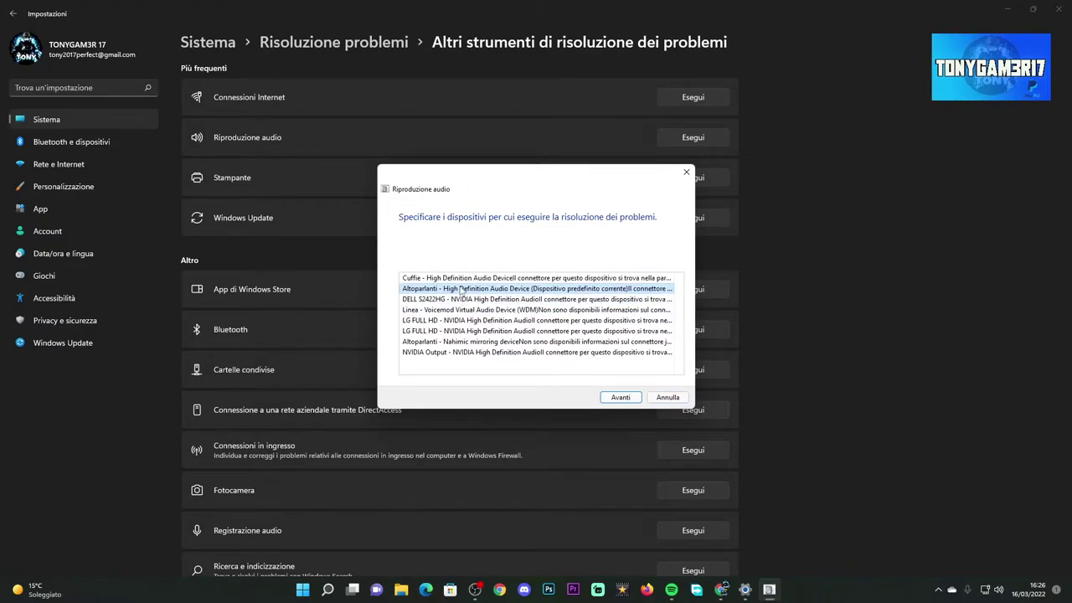
left_click(632, 400)
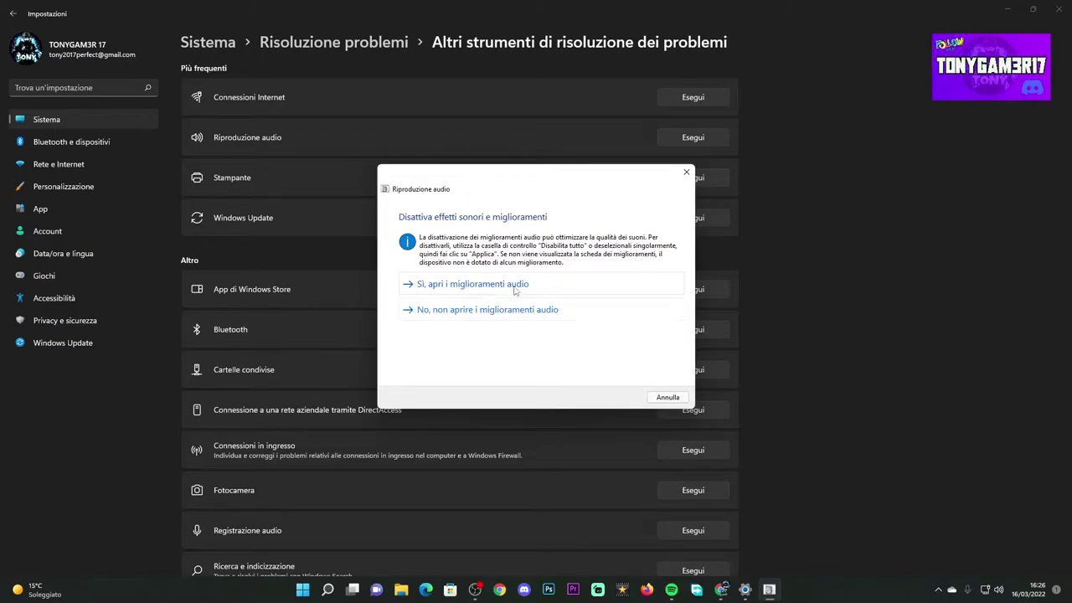
left_click(481, 287)
left_click_drag(260, 147, 245, 136)
left_click_drag(554, 172, 573, 142)
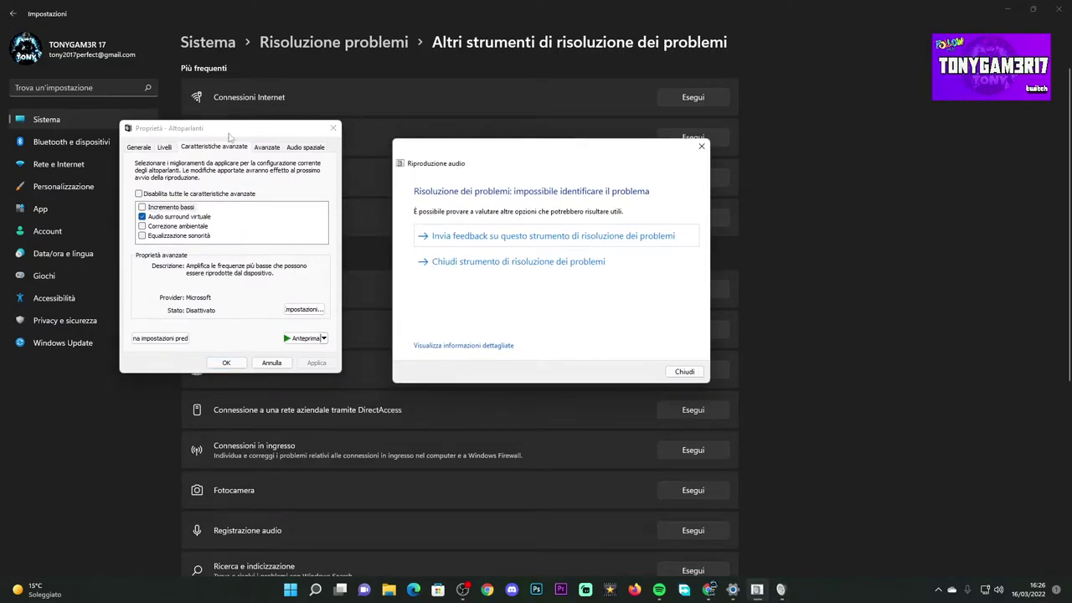
Step: Try to replace Audio surround virtuale with Correzione ambientale, running the room calibration with Microfono (High Definition Audio Device)
left_click(142, 217)
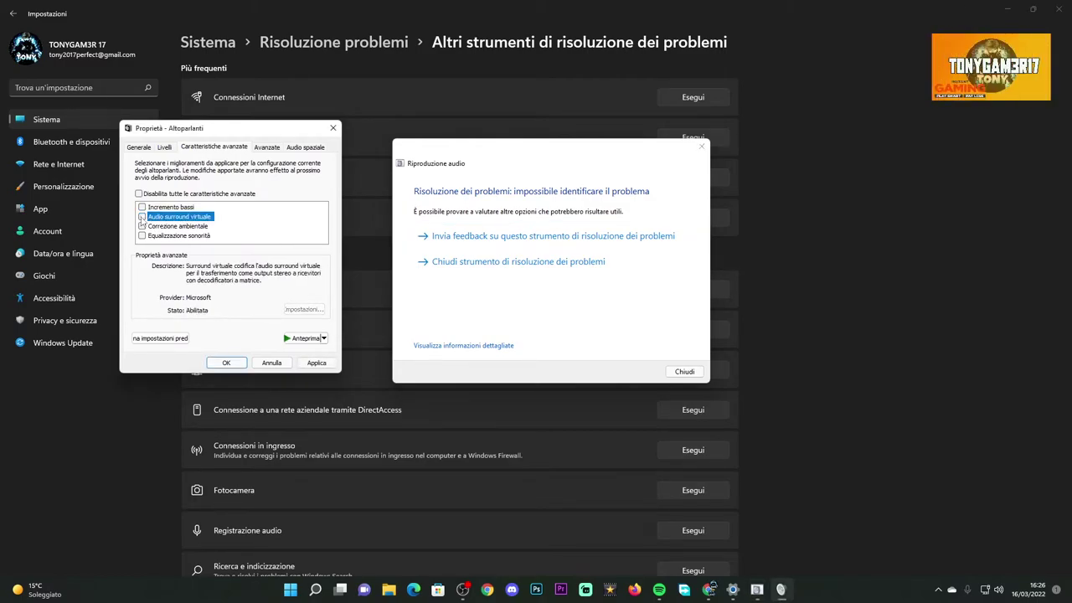
left_click_drag(231, 131, 223, 131)
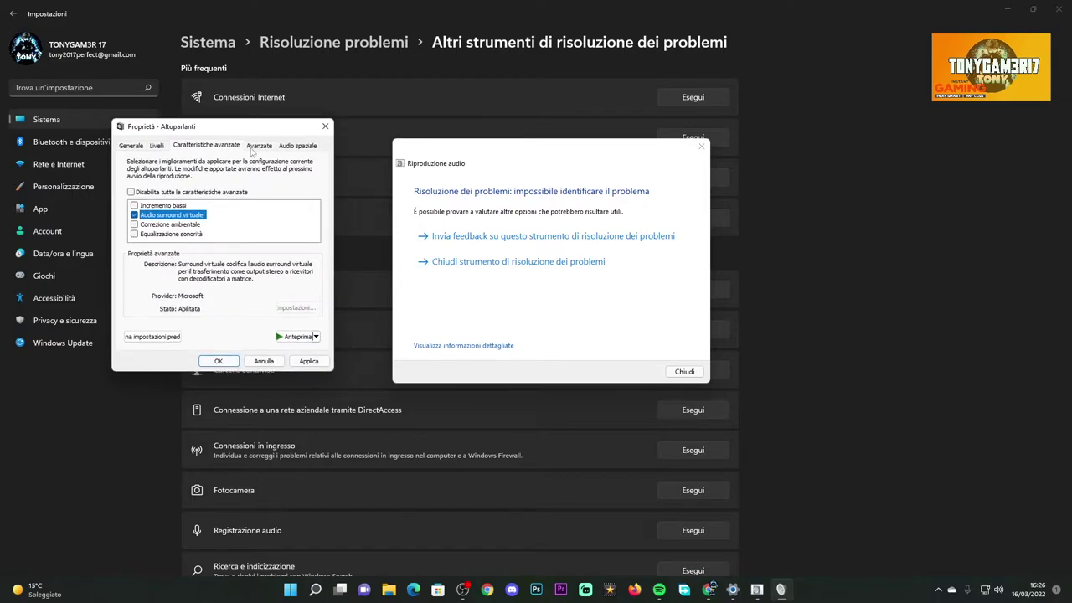
left_click(134, 224)
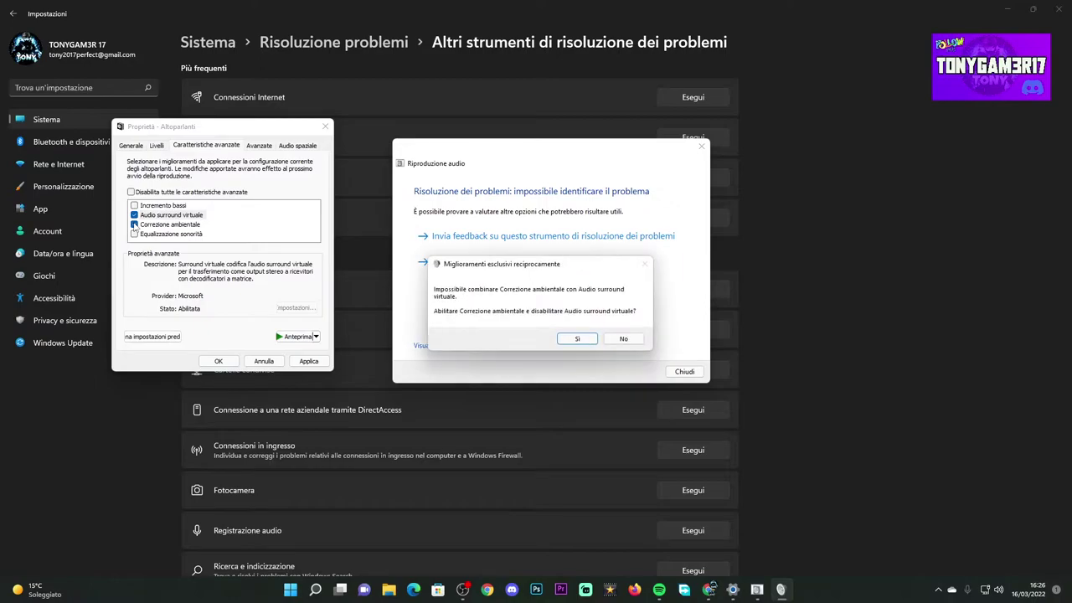
left_click(581, 341)
left_click(298, 373)
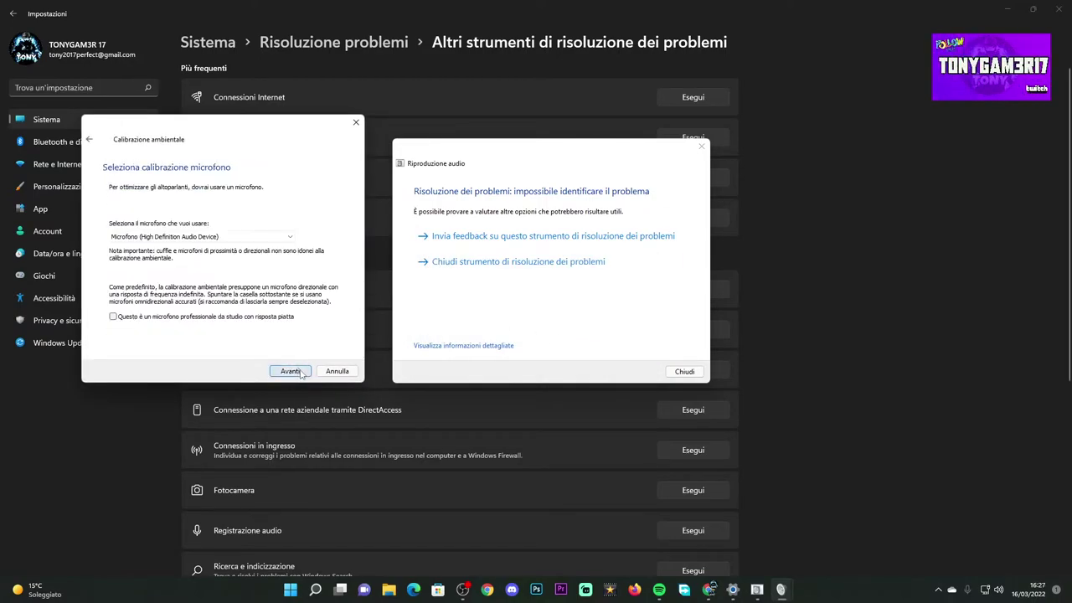
left_click(290, 371)
left_click(305, 373)
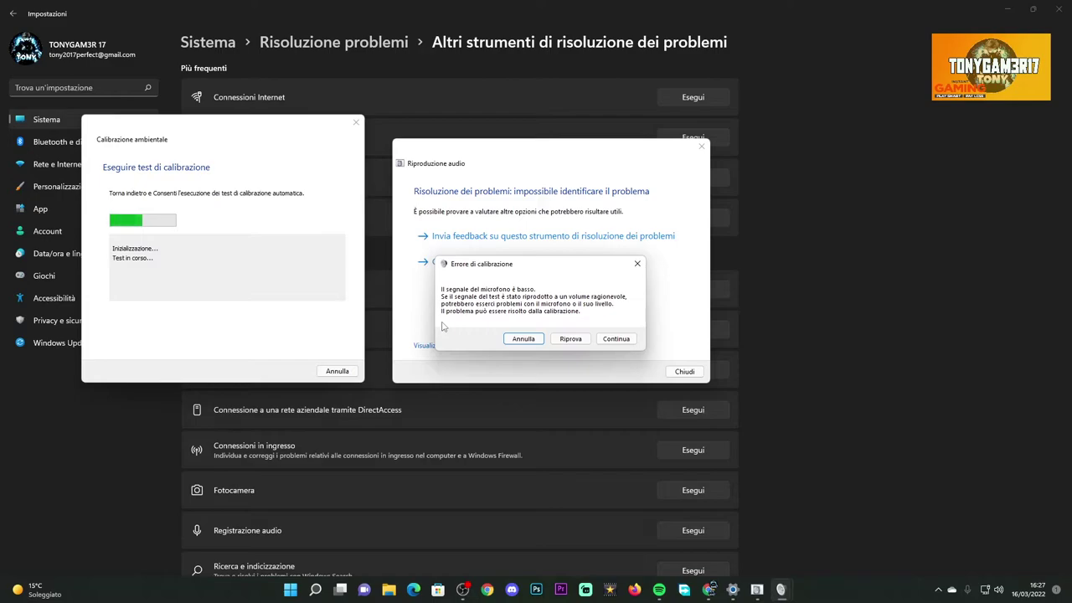
key("Return")
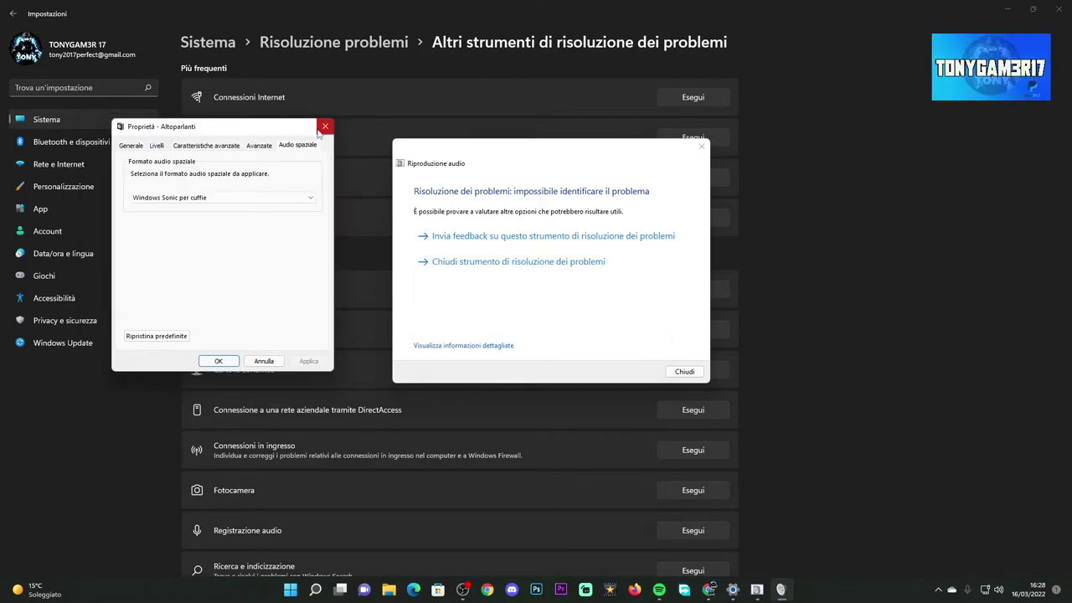
Step: Set the Altoparlanti spatial audio format to Windows Sonic per cuffie, then close the troubleshooter and the settings
left_click(251, 200)
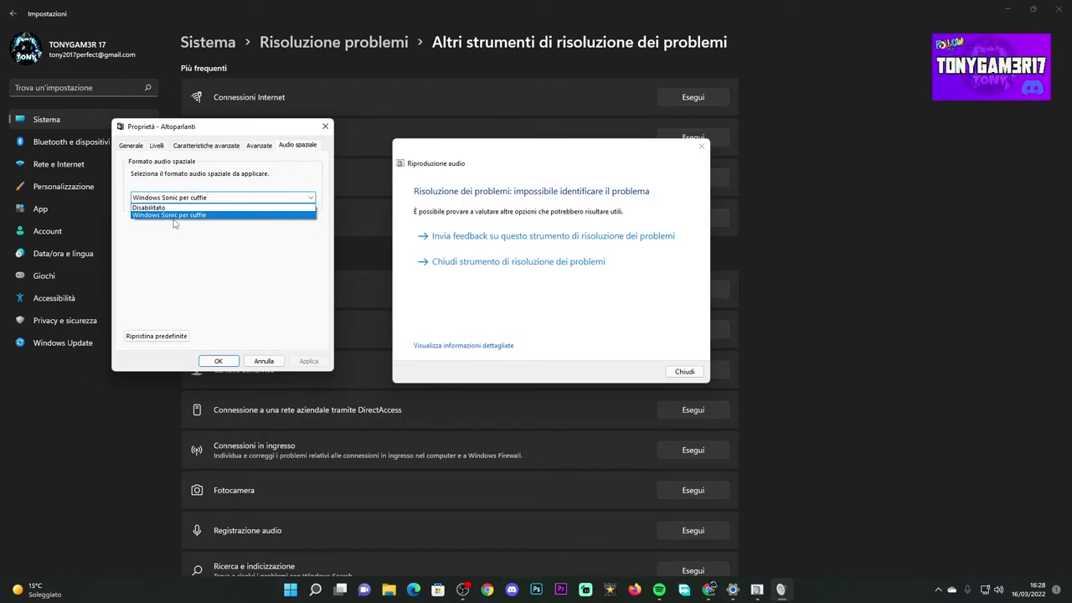
left_click(171, 215)
left_click(218, 361)
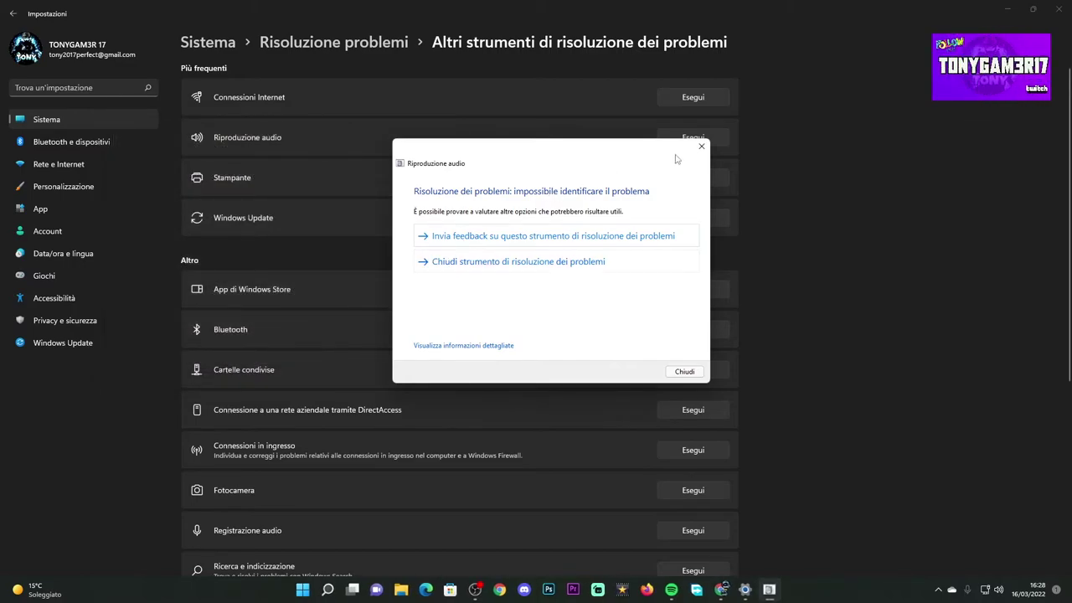
left_click(701, 149)
key("alt+F4")
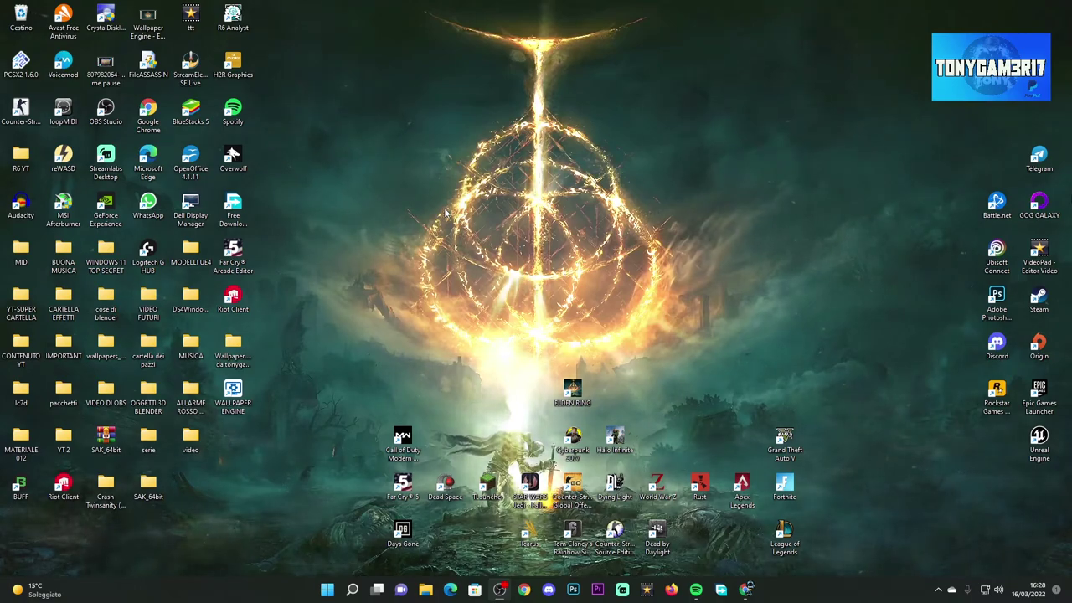
Step: Open Gestione dispositivi, examine the devices under Controller audio, video e giochi, and close the window
key("super")
left_click(450, 194)
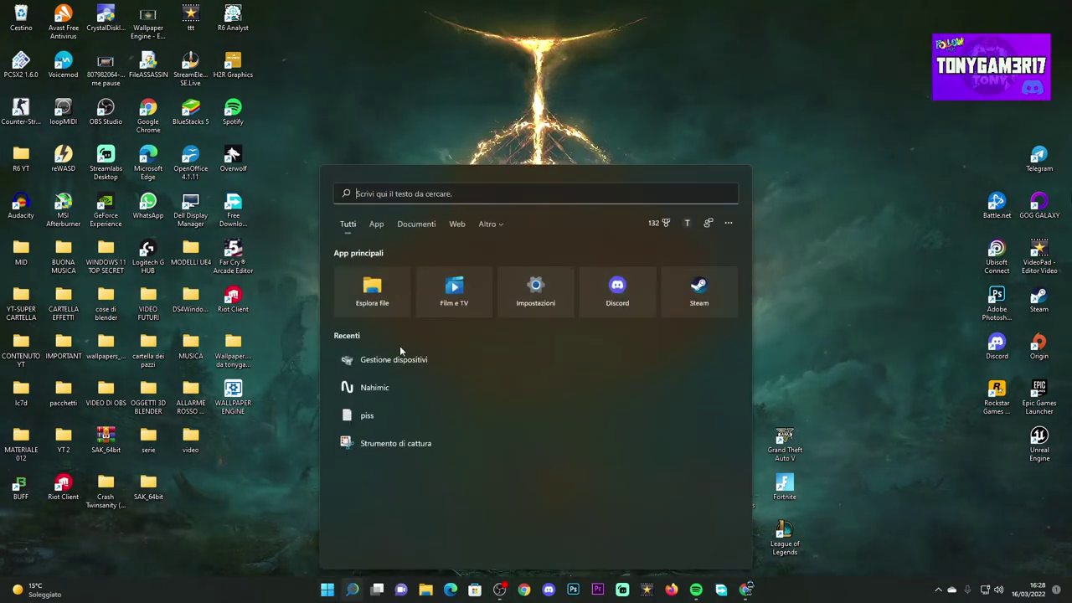
left_click(400, 359)
left_click_drag(188, 38, 460, 40)
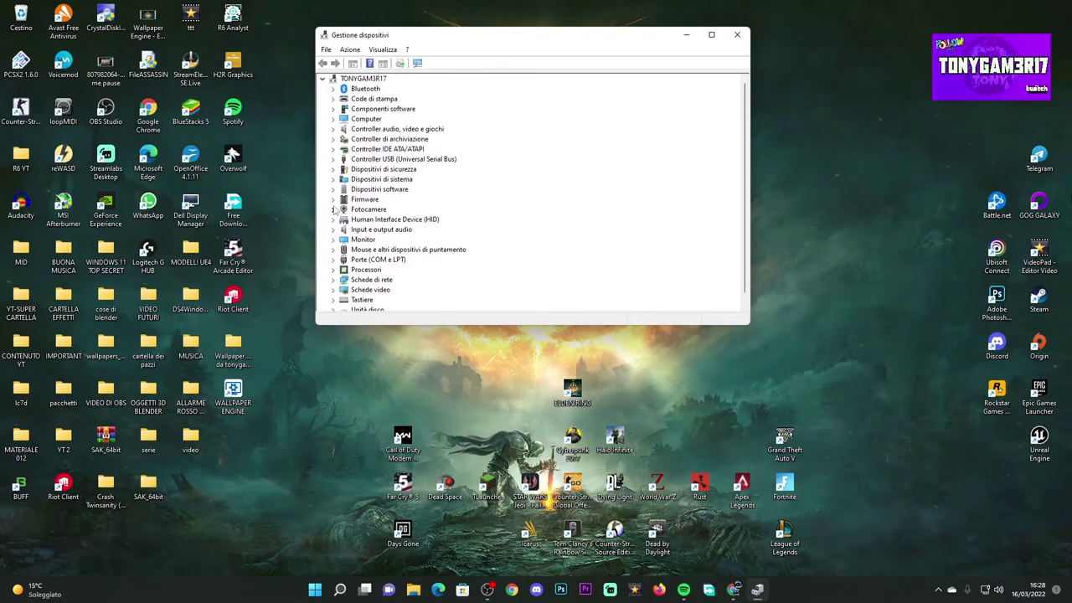
left_click(332, 129)
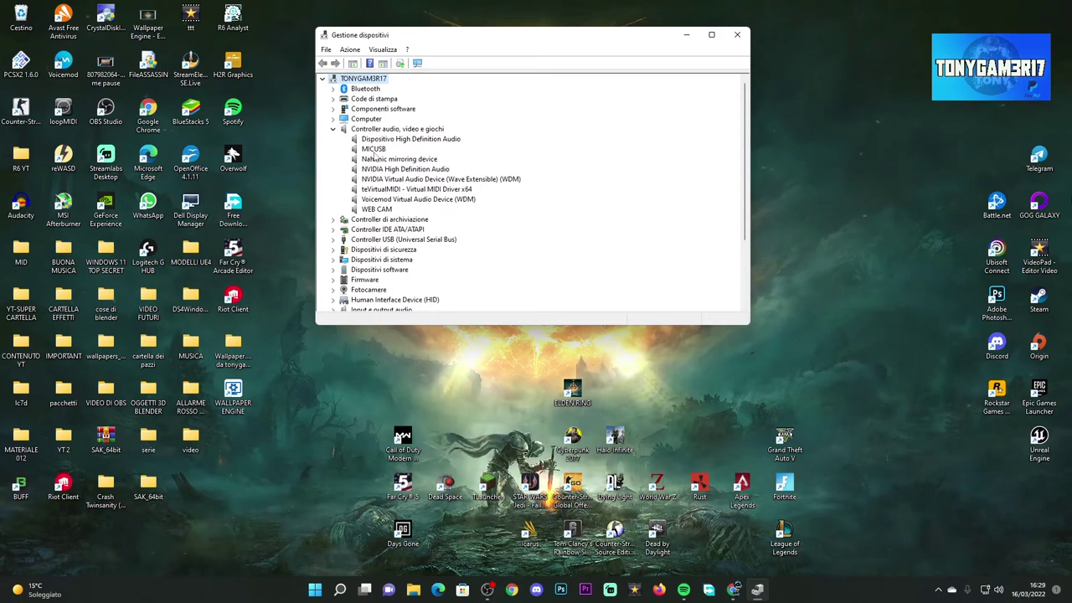
scroll(470, 242, "down", 2)
scroll(470, 242, "up", 2)
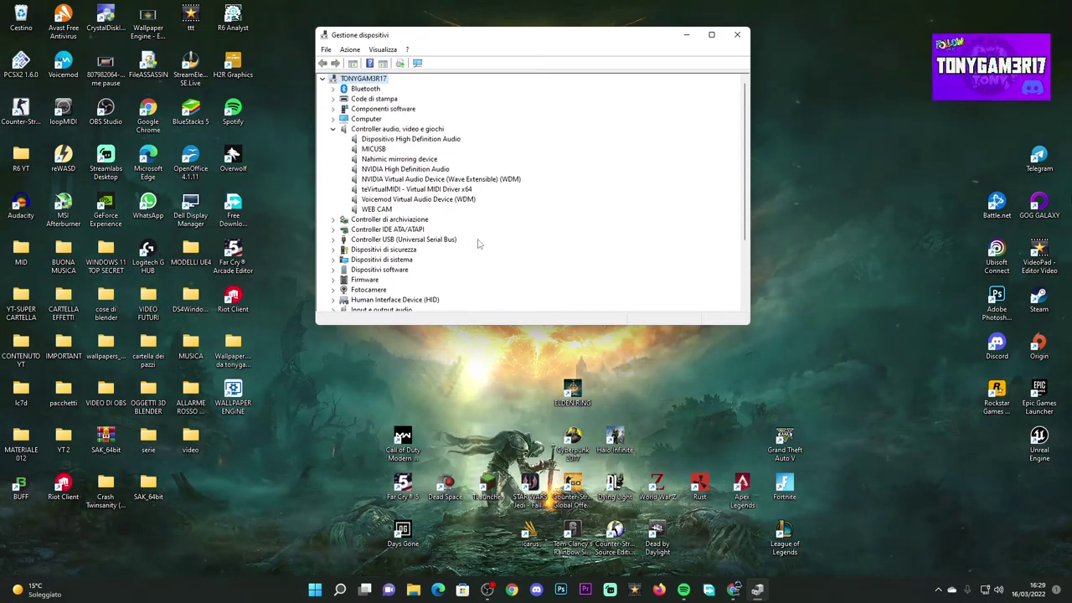
scroll(480, 244, "down", 2)
scroll(479, 252, "up", 2)
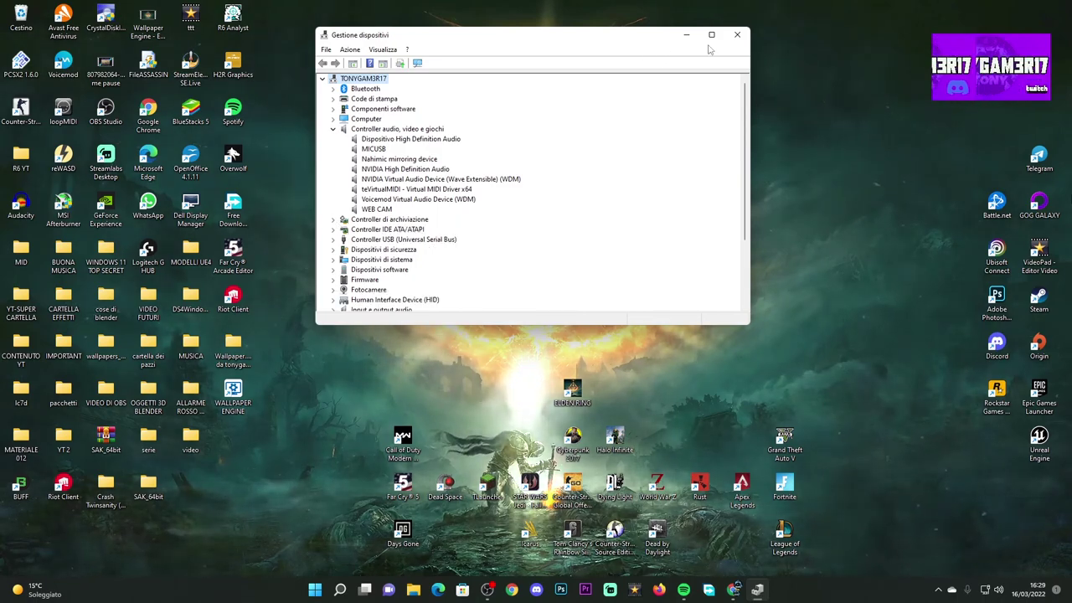
left_click(739, 36)
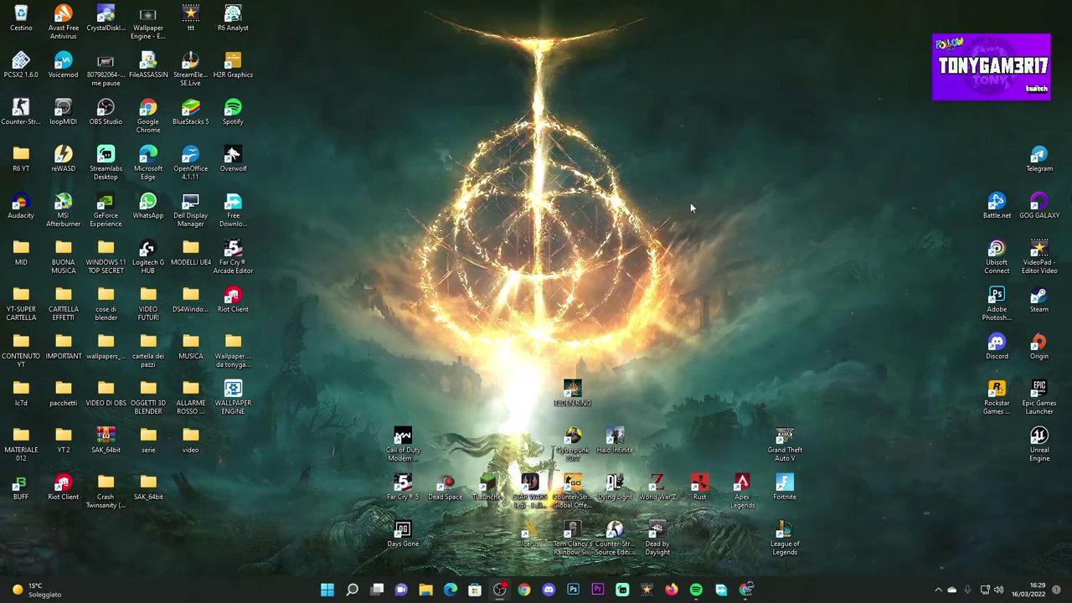